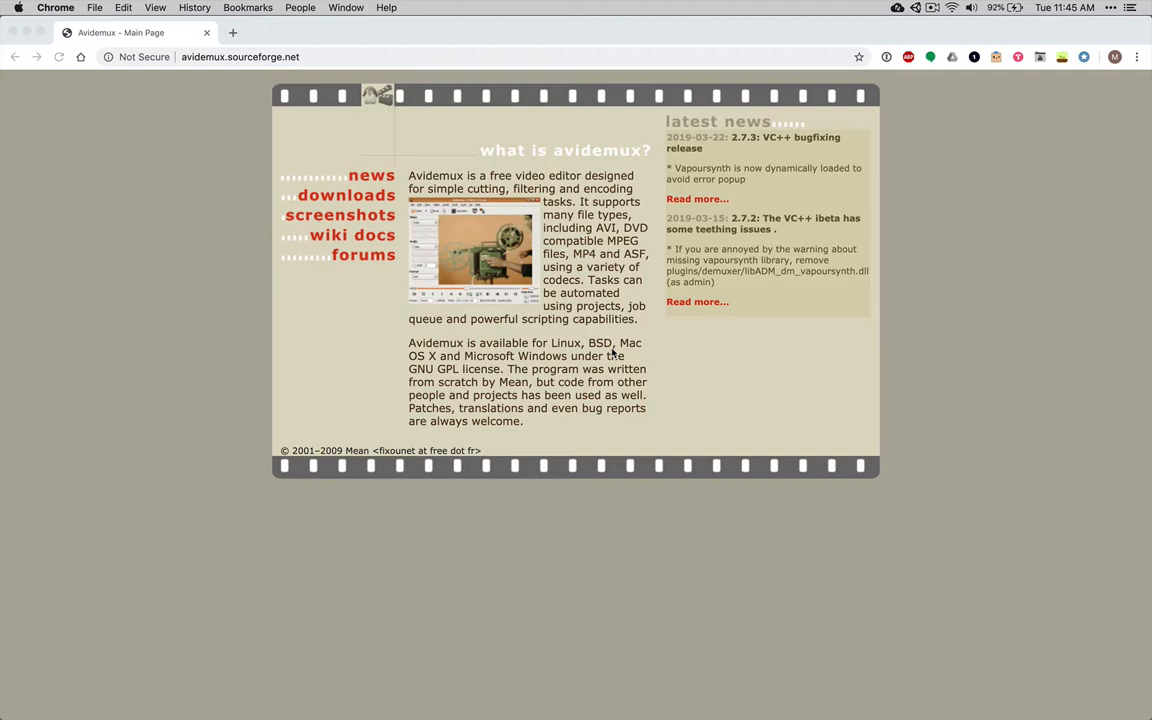
Step: Download the August 12, 2019 Avidemux 2.7.4 DMG from the osx_mojave folder of the avidemux.org nightly builds
{"action": "left_click", "coordinate": [336, 200]}
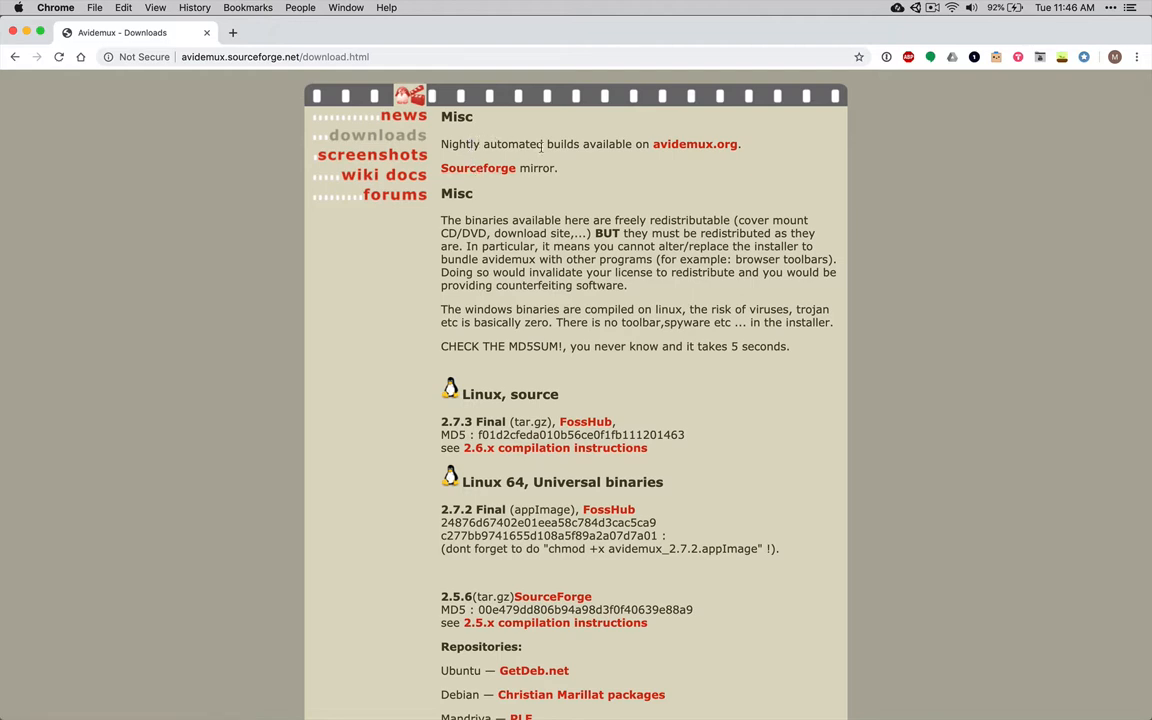
{"action": "left_click", "coordinate": [687, 146]}
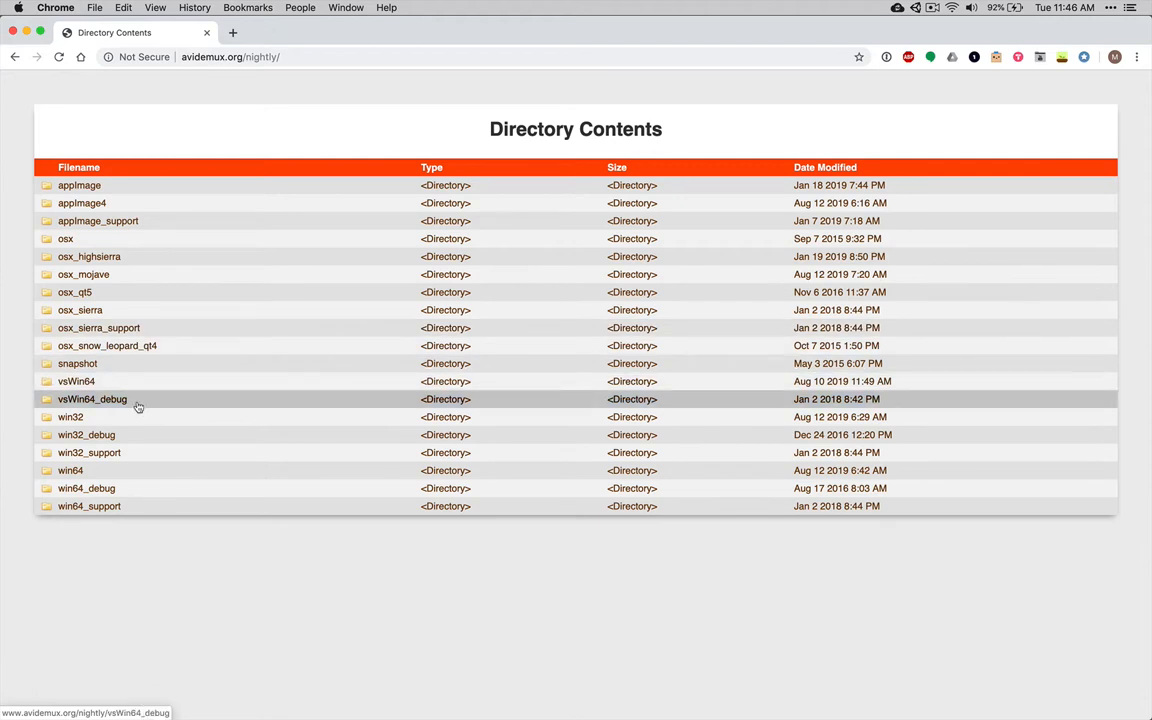
{"action": "left_click", "coordinate": [86, 276]}
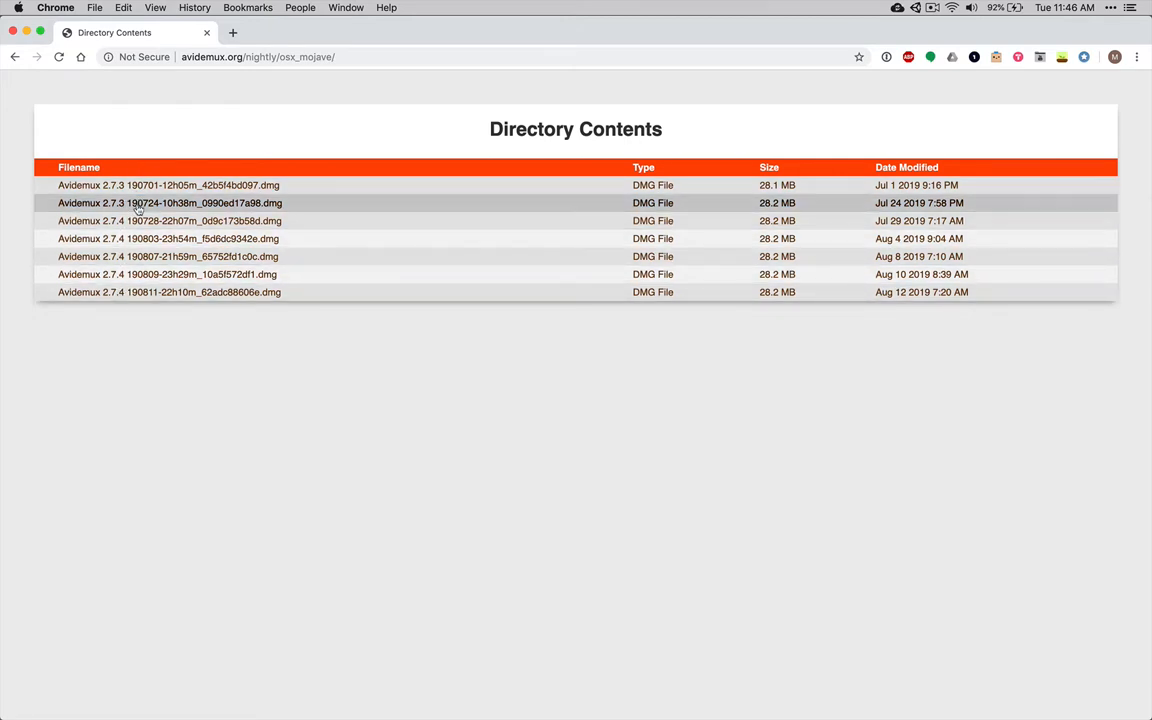
{"action": "left_click", "coordinate": [130, 294]}
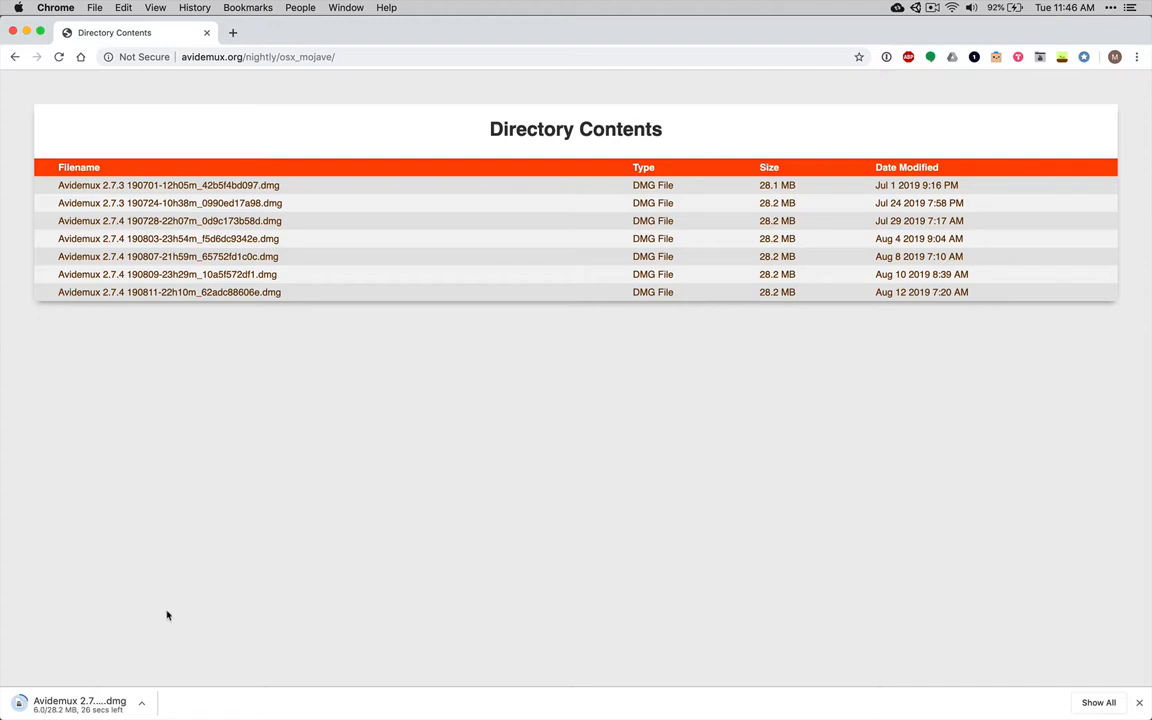
Step: Launch Avidemux_2.7.4 from the Mac's Applications folder, and close the Finder window
{"action": "key", "text": "F11"}
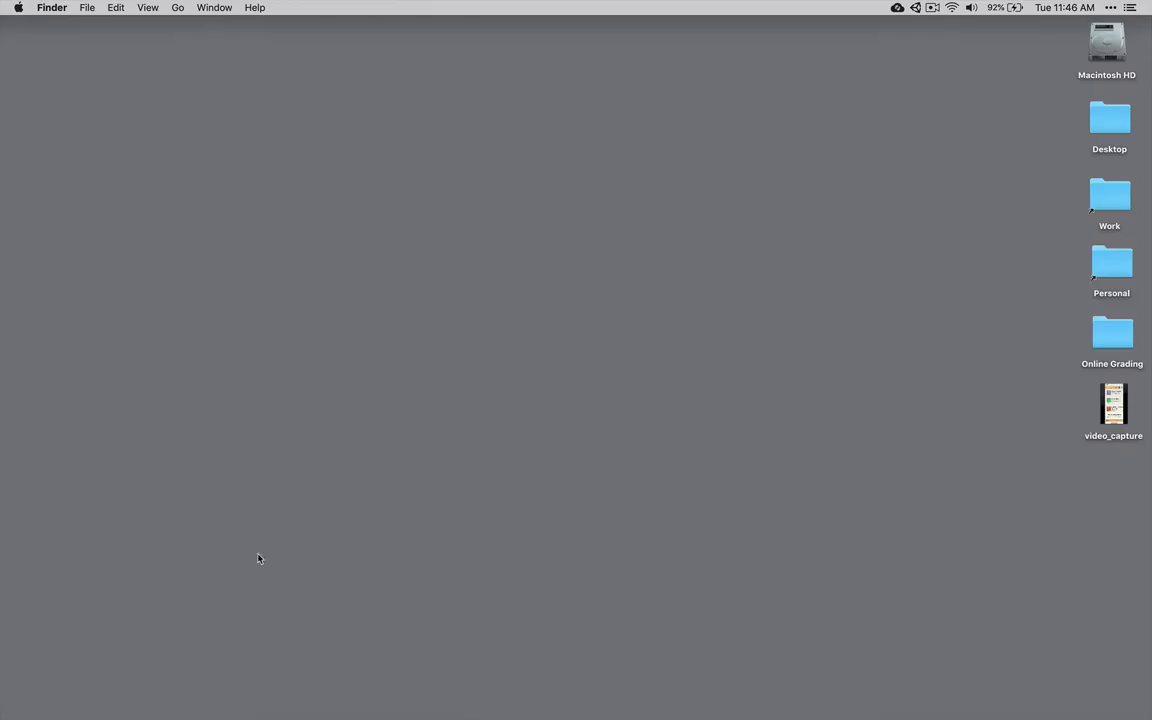
{"action": "key", "text": "super+shift+a"}
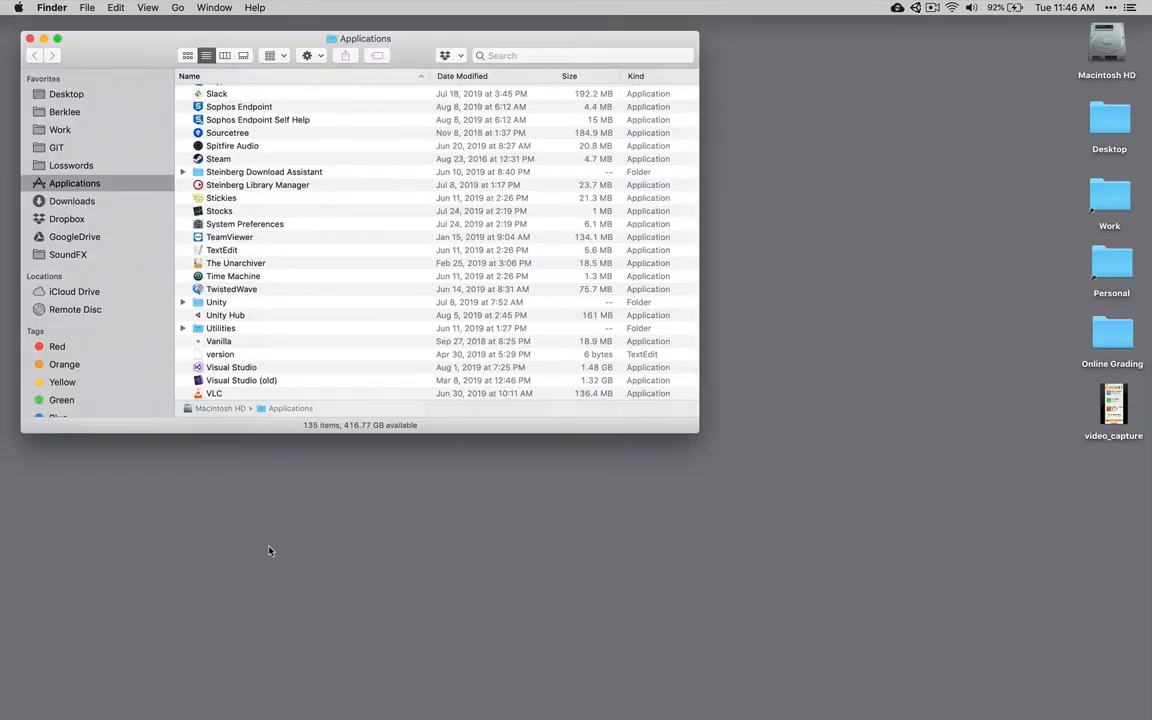
{"action": "type", "text": "app"}
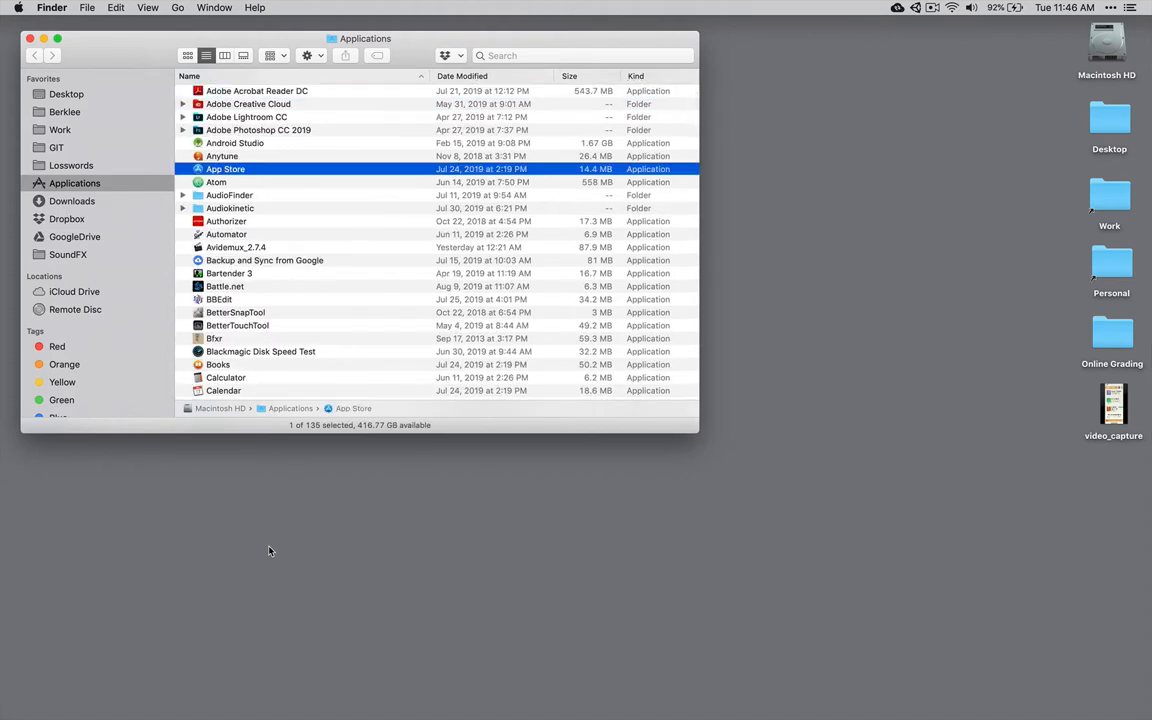
{"action": "type", "text": "av"}
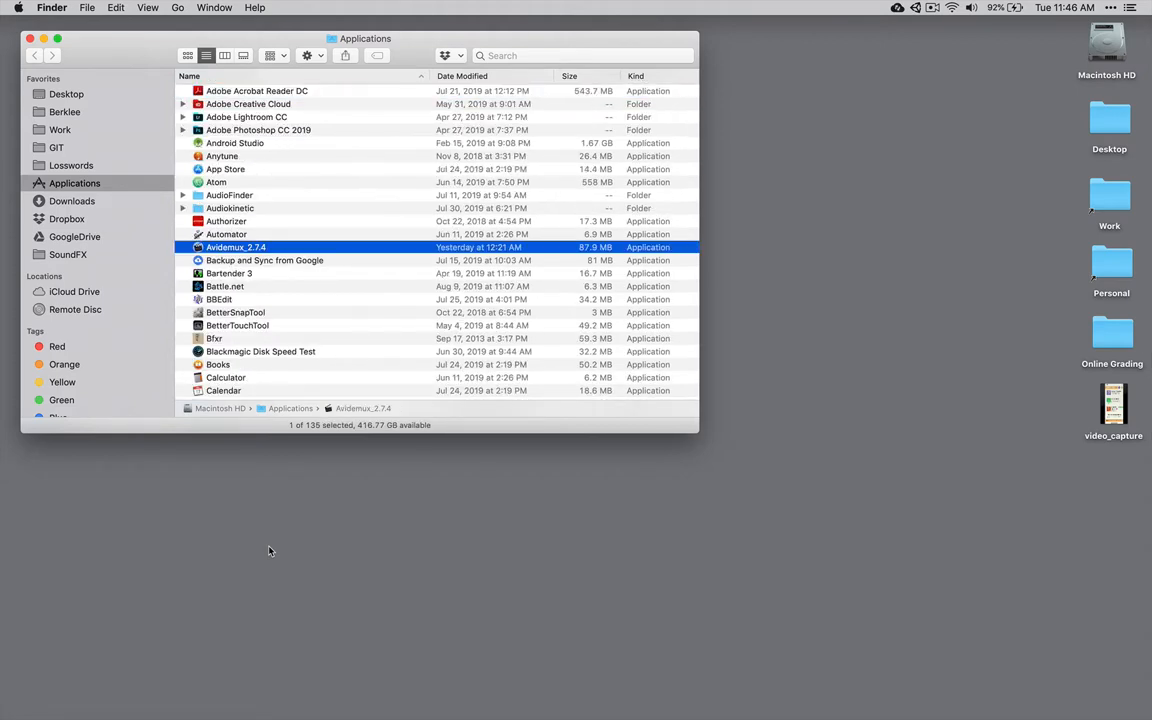
{"action": "double_click", "coordinate": [240, 249]}
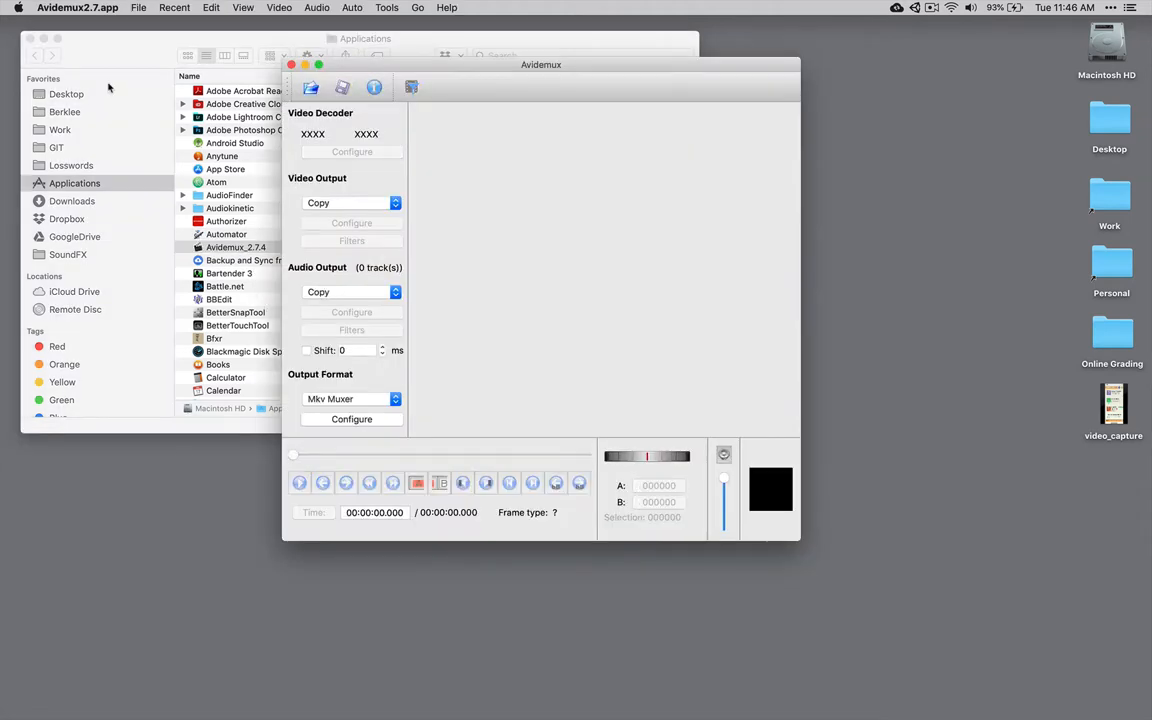
{"action": "left_click", "coordinate": [27, 38]}
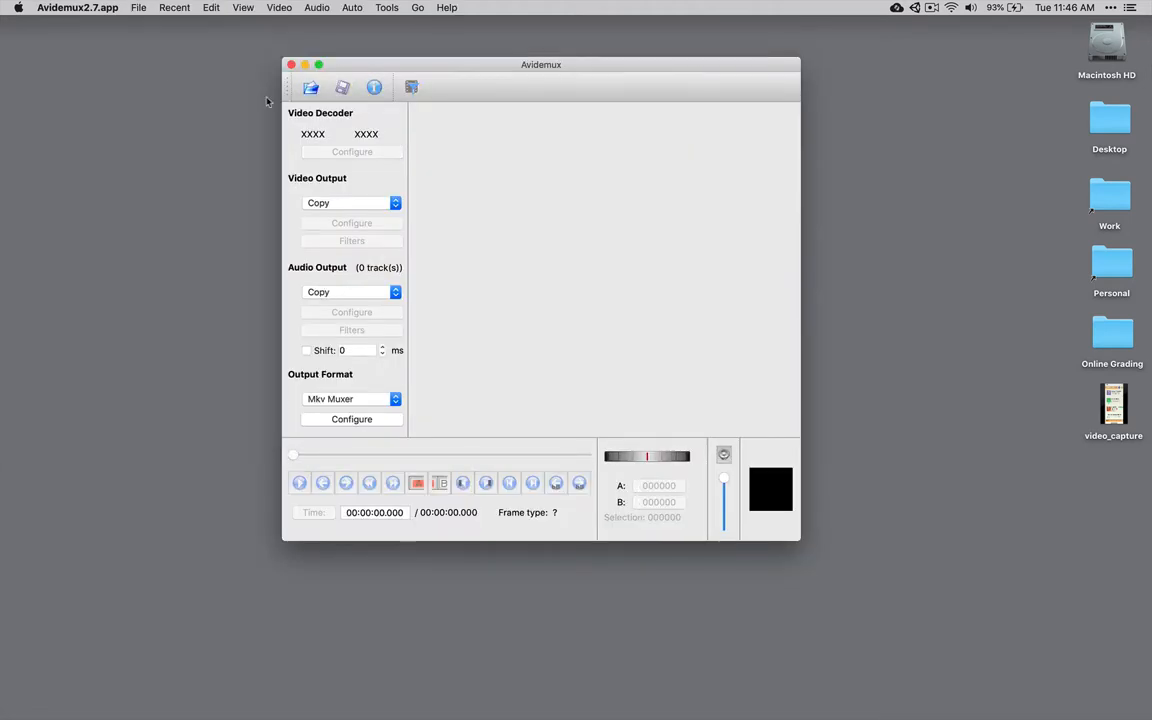
Step: Load the video_capture movie from the desktop into Avidemux
{"action": "left_click_drag", "start_coordinate": [362, 70], "coordinate": [201, 64]}
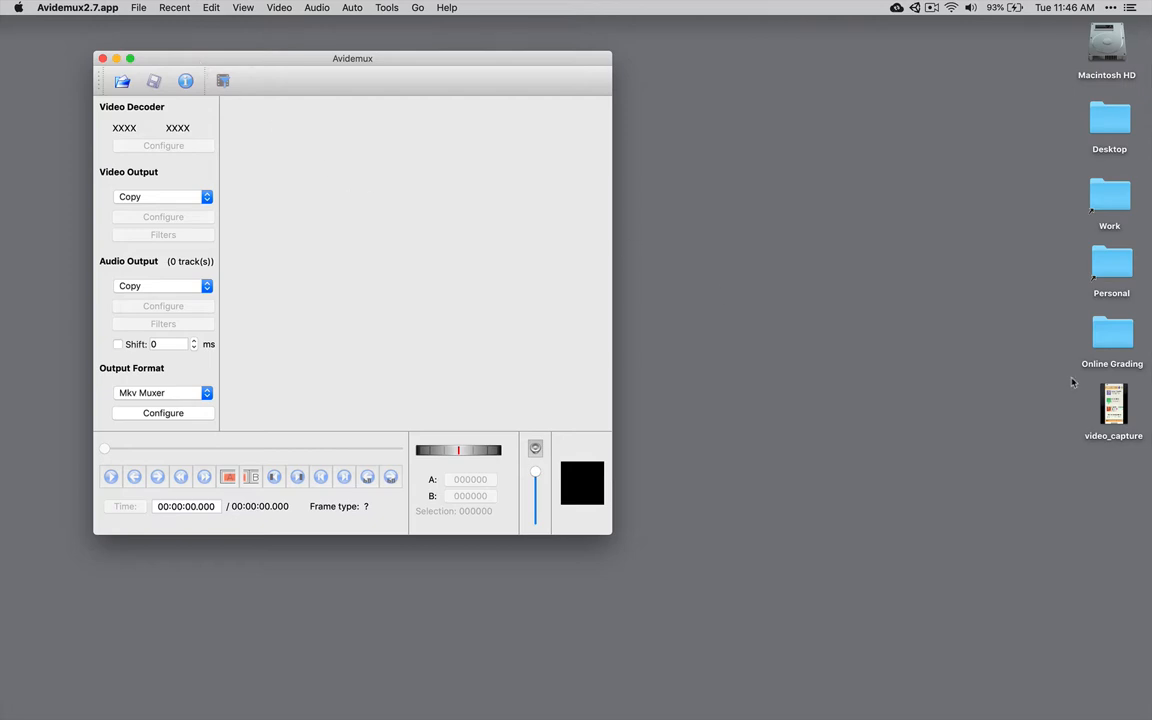
{"action": "mouse_move", "coordinate": [1113, 404]}
{"action": "left_click_drag", "start_coordinate": [1113, 404], "coordinate": [489, 255]}
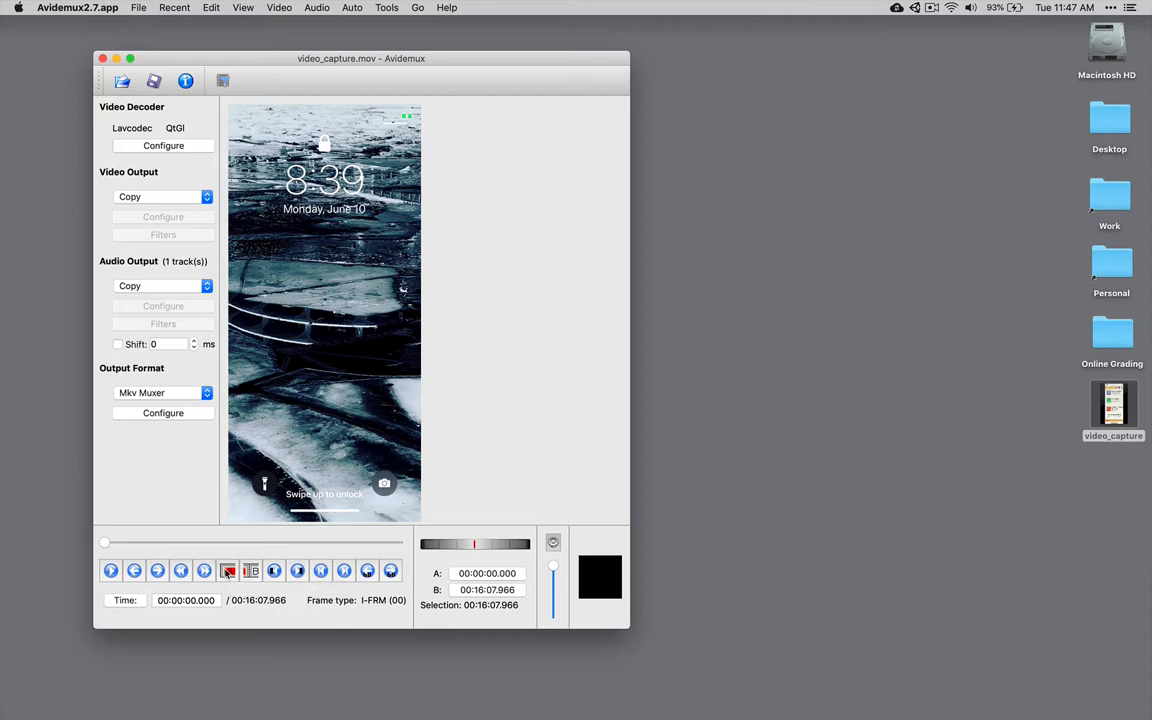
Step: Cut the section from the video's start to 00:14:35.353, and return the playhead to the beginning
{"action": "left_click_drag", "start_coordinate": [118, 548], "coordinate": [375, 538]}
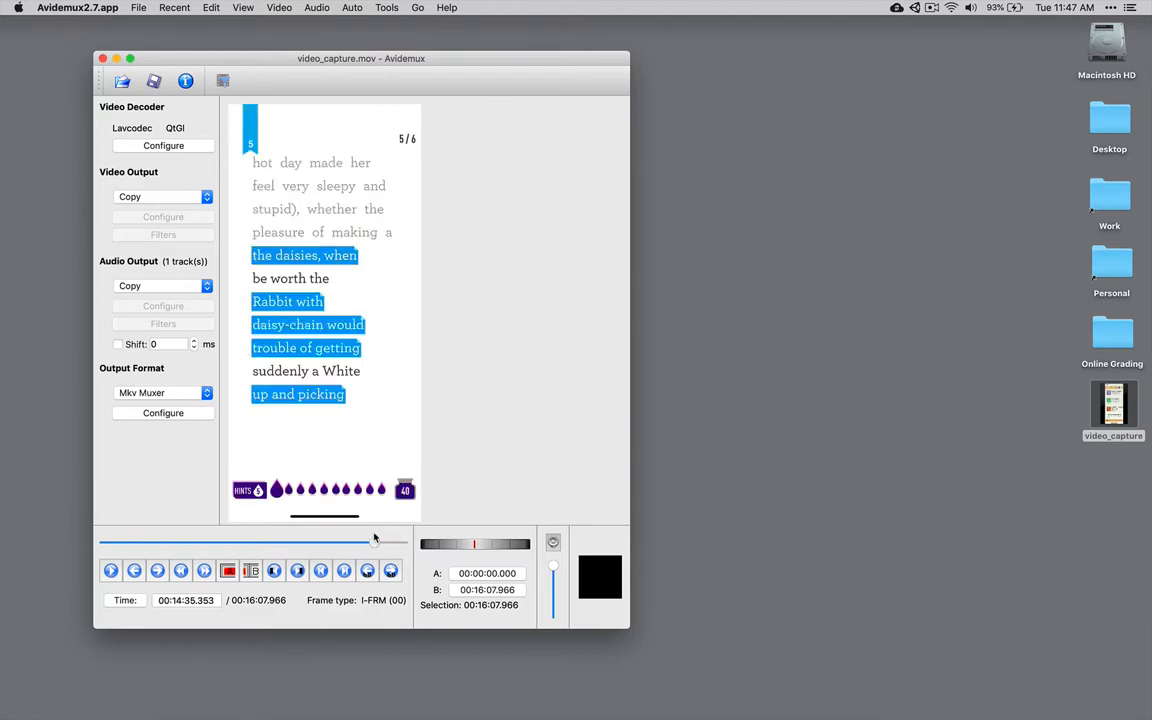
{"action": "left_click", "coordinate": [250, 570]}
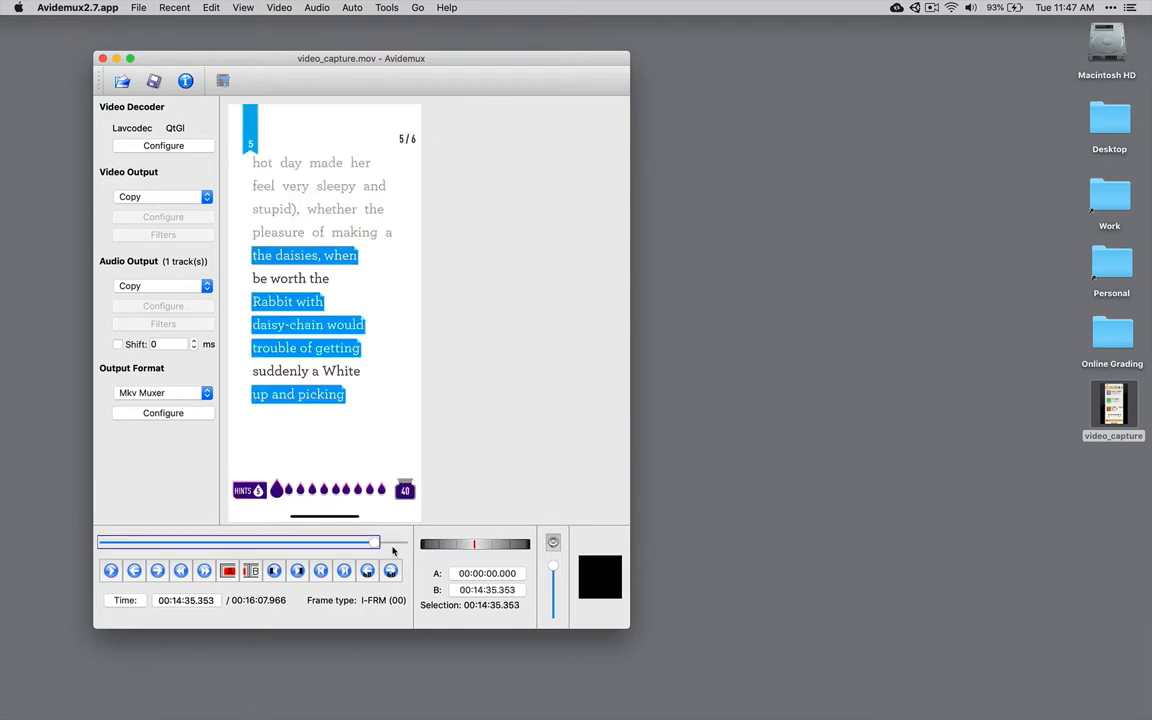
{"action": "left_click", "coordinate": [172, 6]}
{"action": "mouse_move", "coordinate": [211, 7]}
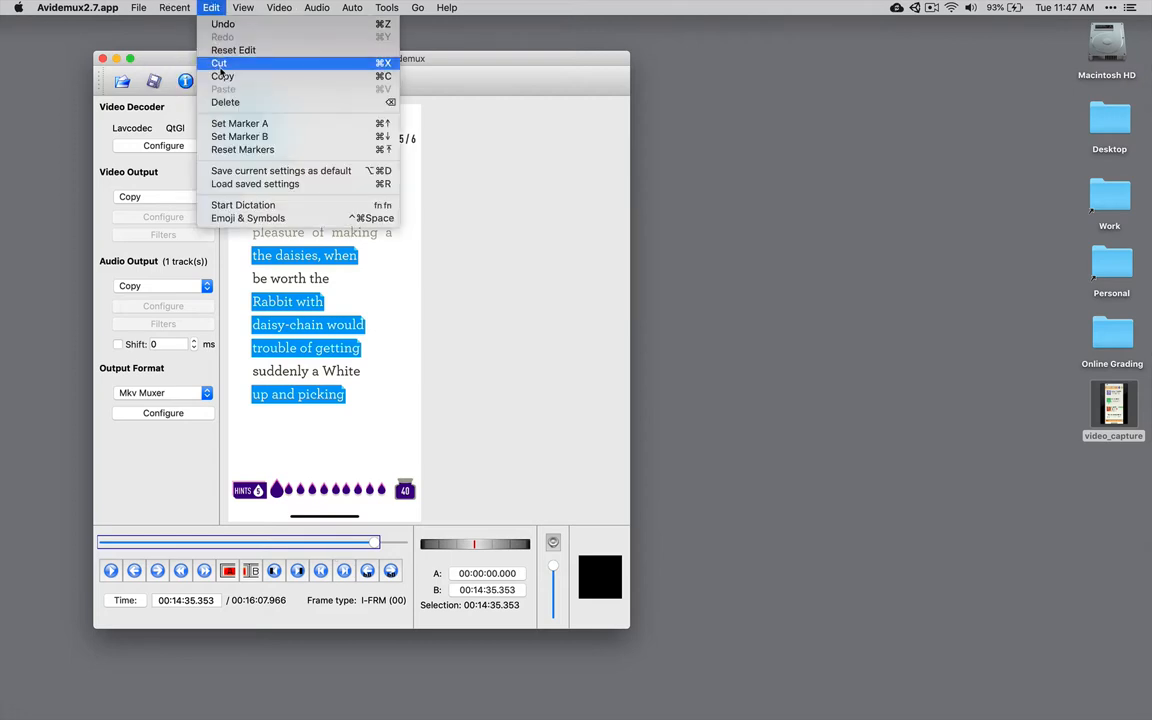
{"action": "left_click", "coordinate": [220, 66]}
{"action": "mouse_move", "coordinate": [104, 543]}
{"action": "left_mouse_down"}
{"action": "mouse_move", "coordinate": [257, 545]}
{"action": "mouse_move", "coordinate": [89, 551]}
{"action": "left_mouse_up"}
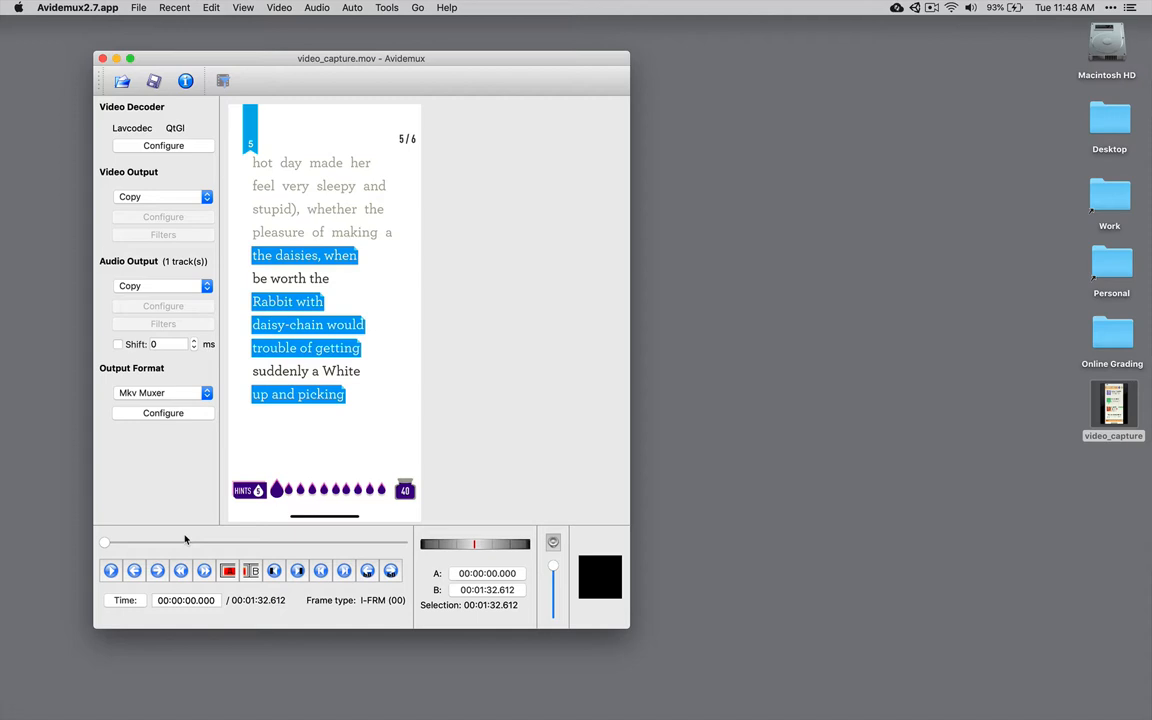
Step: Set the video output to Mpeg4 AVC (x264), the audio output to AAC (lav) and the output format to MP4 Muxer
{"action": "left_click", "coordinate": [158, 198]}
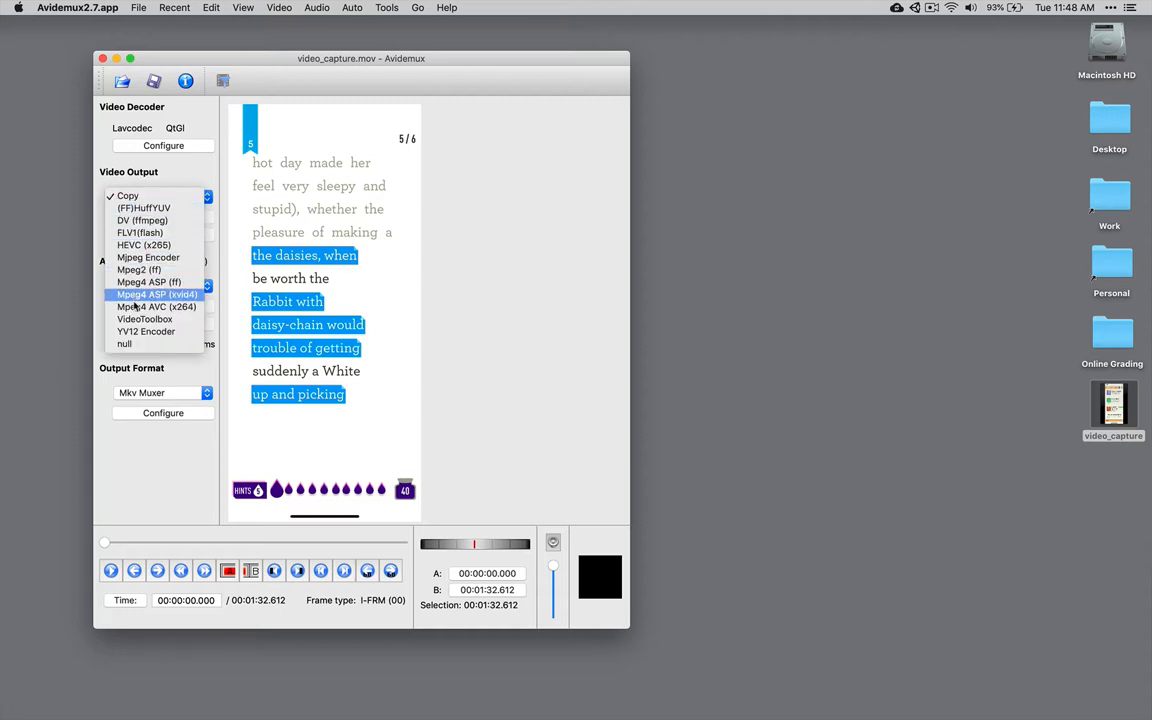
{"action": "left_click", "coordinate": [188, 314]}
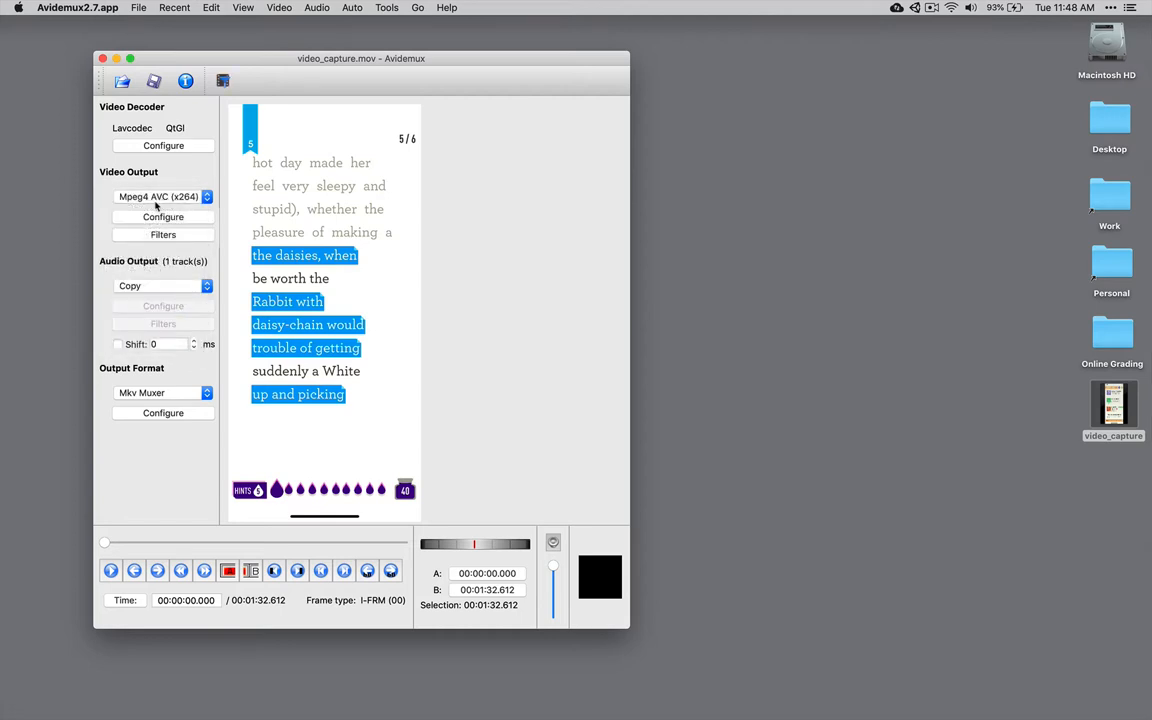
{"action": "left_click", "coordinate": [154, 287]}
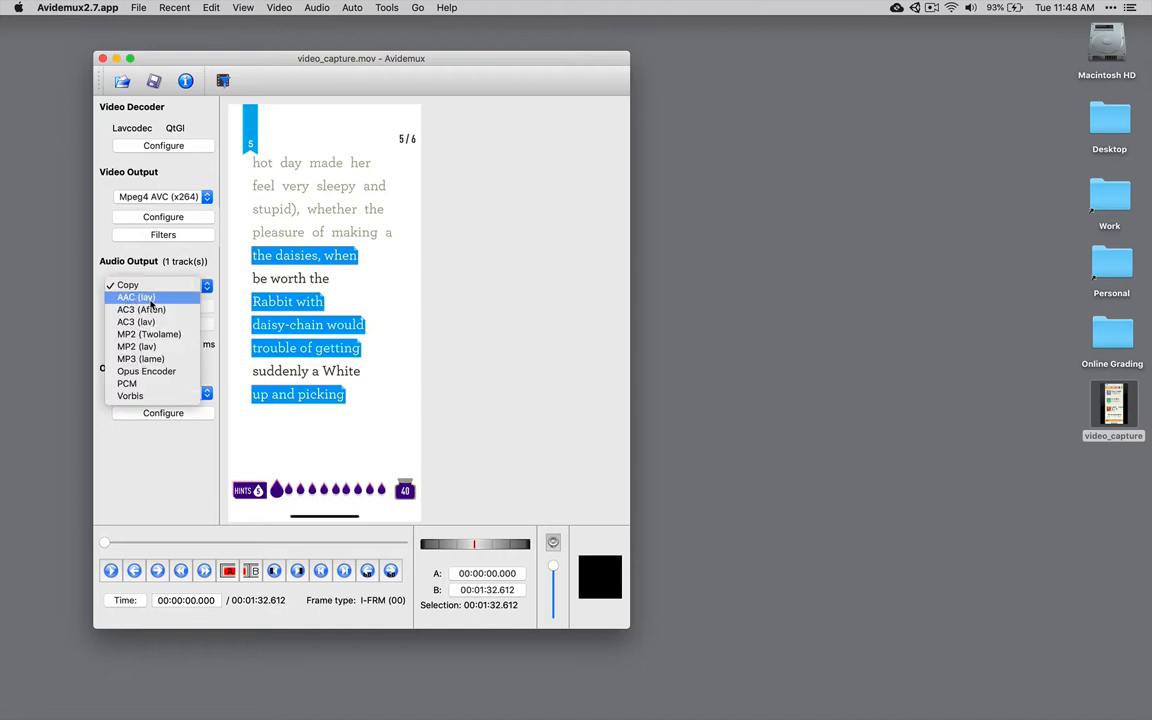
{"action": "left_click", "coordinate": [151, 298]}
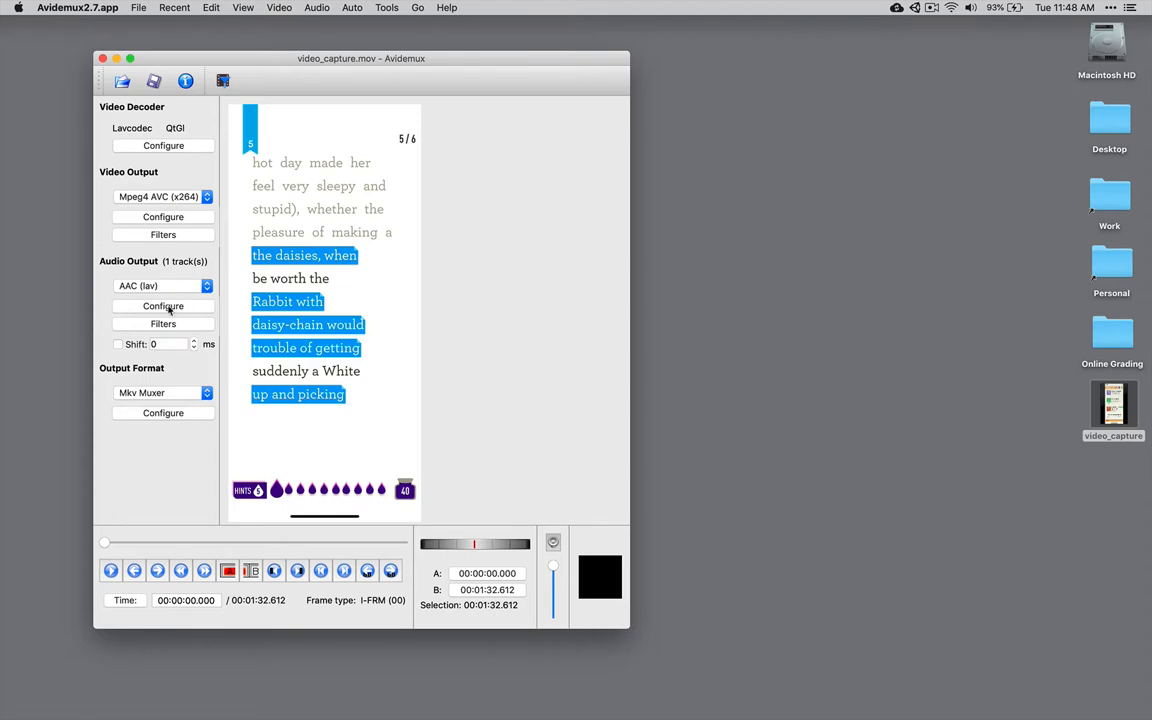
{"action": "left_click", "coordinate": [130, 393]}
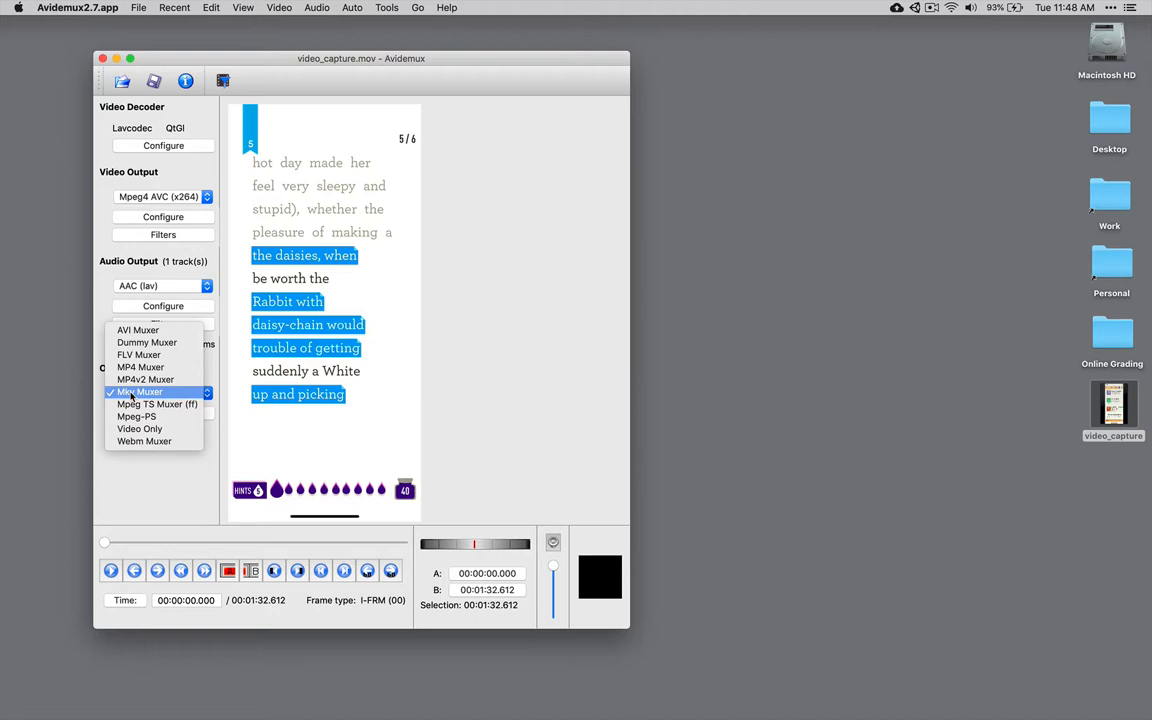
{"action": "left_click", "coordinate": [139, 369]}
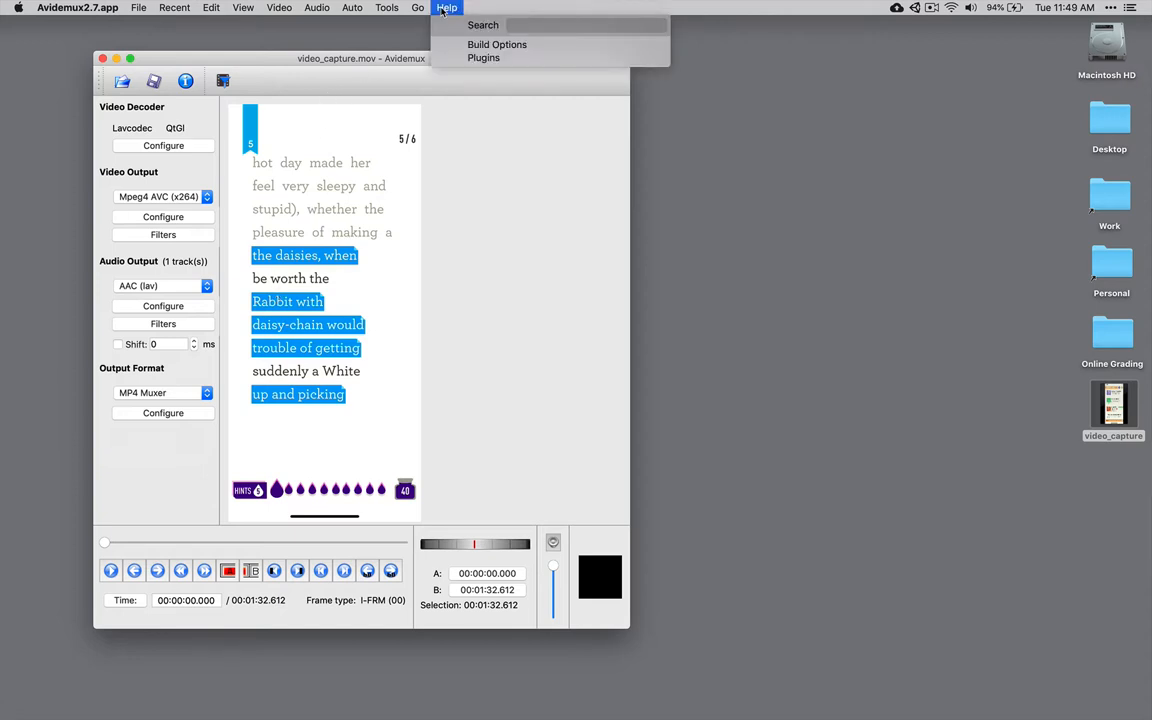
Step: Open the video filter manager and bring up the settings of the Change FPS transform filter
{"action": "type", "text": "fil"}
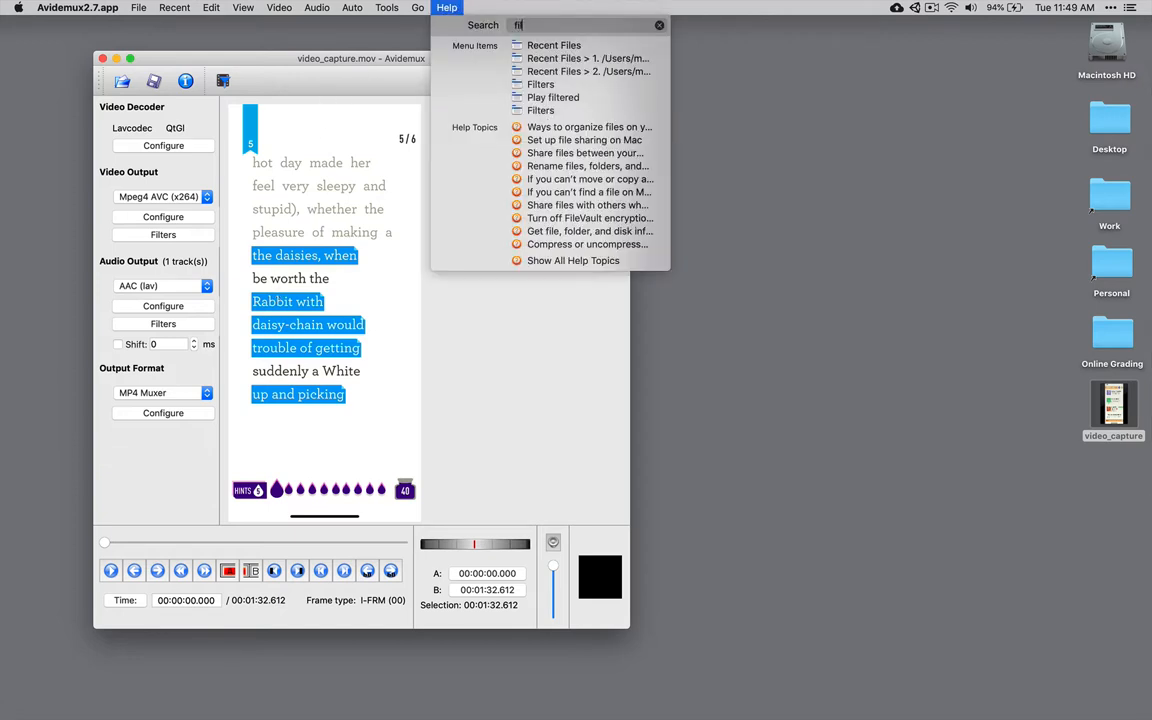
{"action": "mouse_move", "coordinate": [537, 85]}
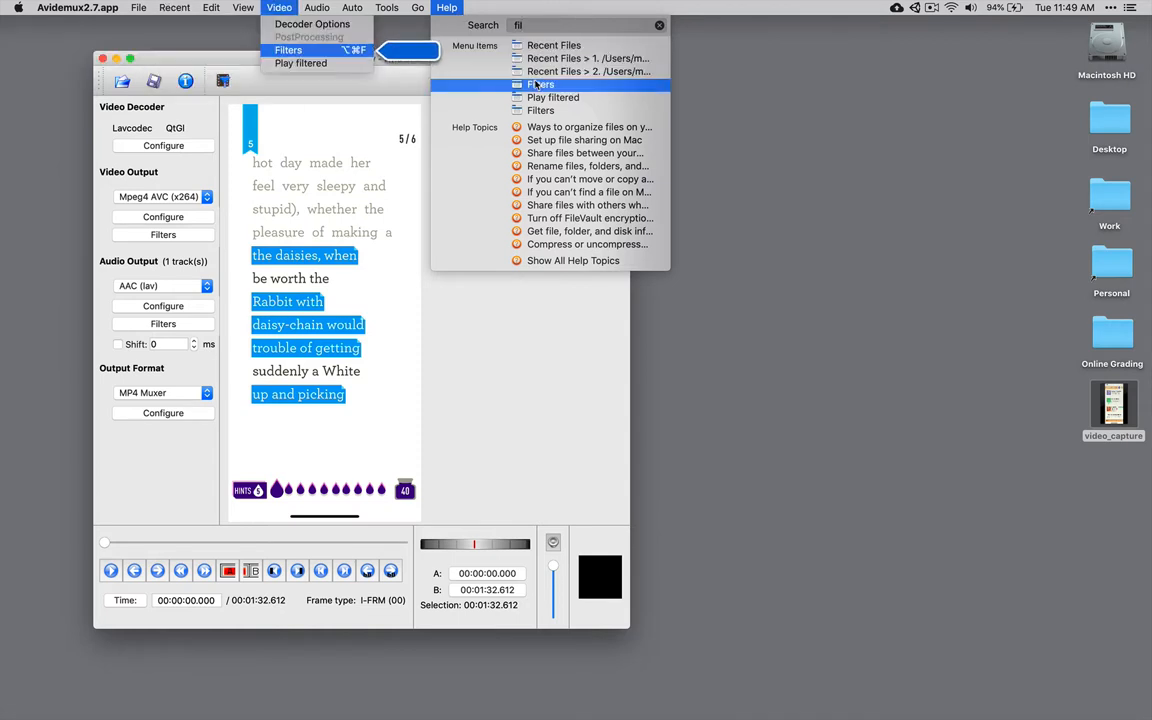
{"action": "left_click", "coordinate": [537, 85]}
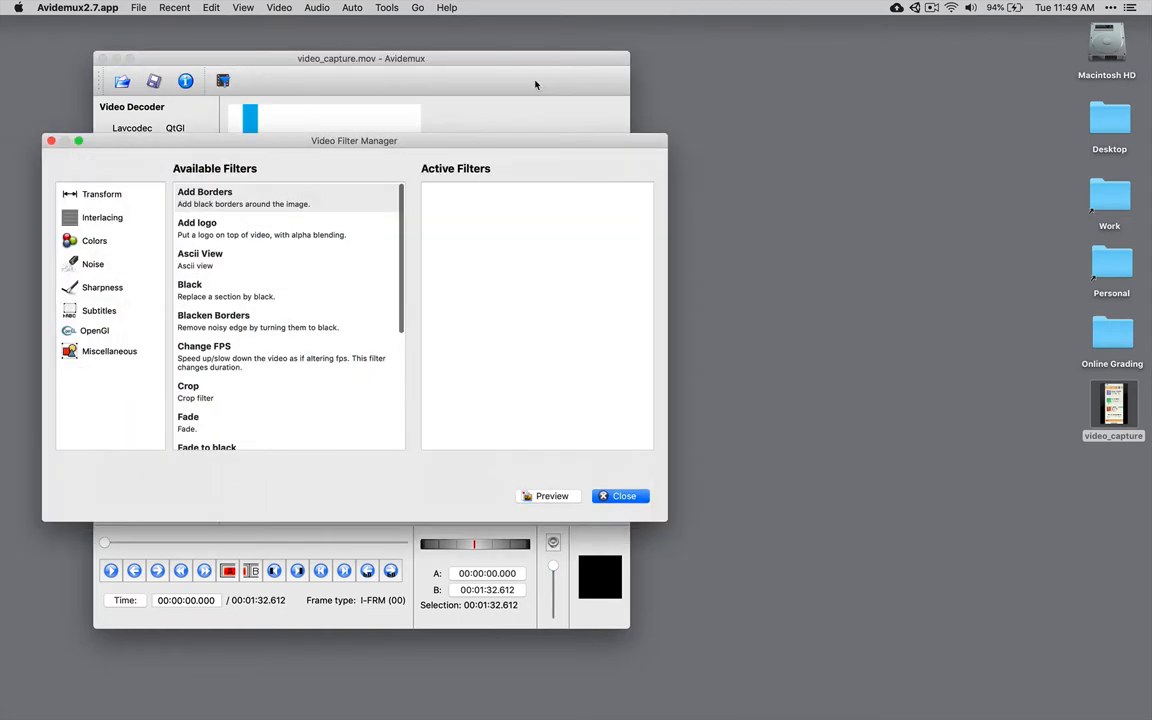
{"action": "left_click_drag", "start_coordinate": [406, 141], "coordinate": [739, 69]}
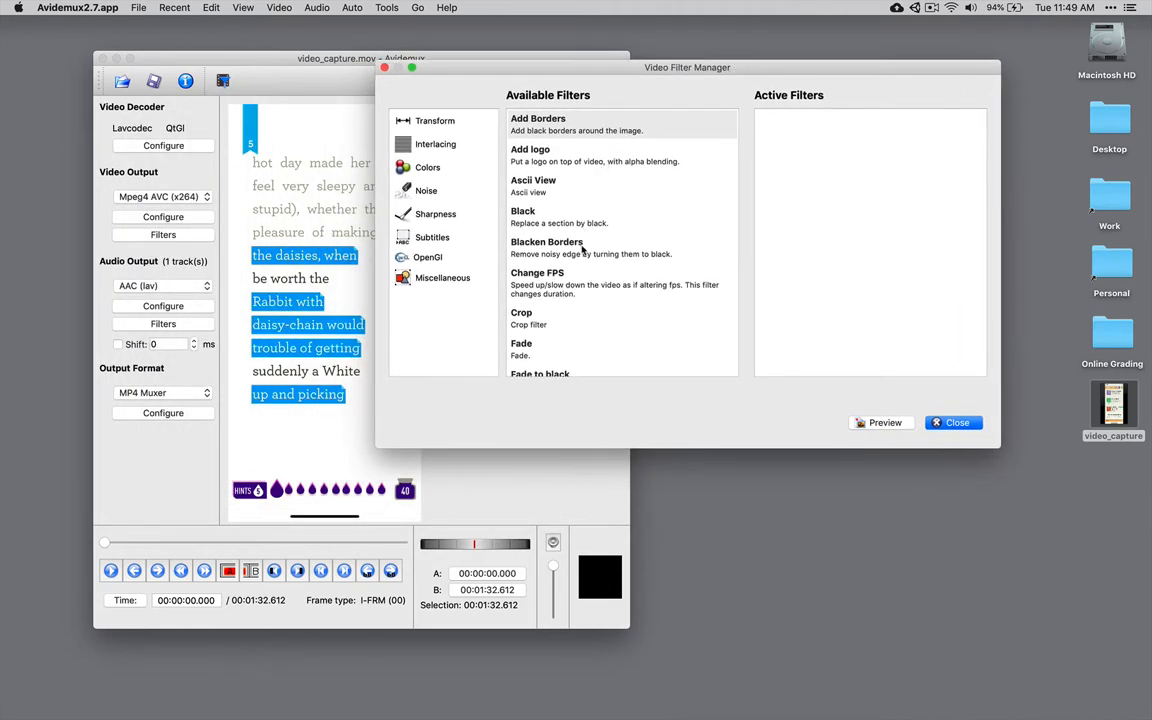
{"action": "scroll", "coordinate": [583, 250], "scroll_direction": "down", "scroll_amount": 5}
{"action": "scroll", "coordinate": [583, 250], "scroll_direction": "up", "scroll_amount": 5}
{"action": "left_click", "coordinate": [547, 286]}
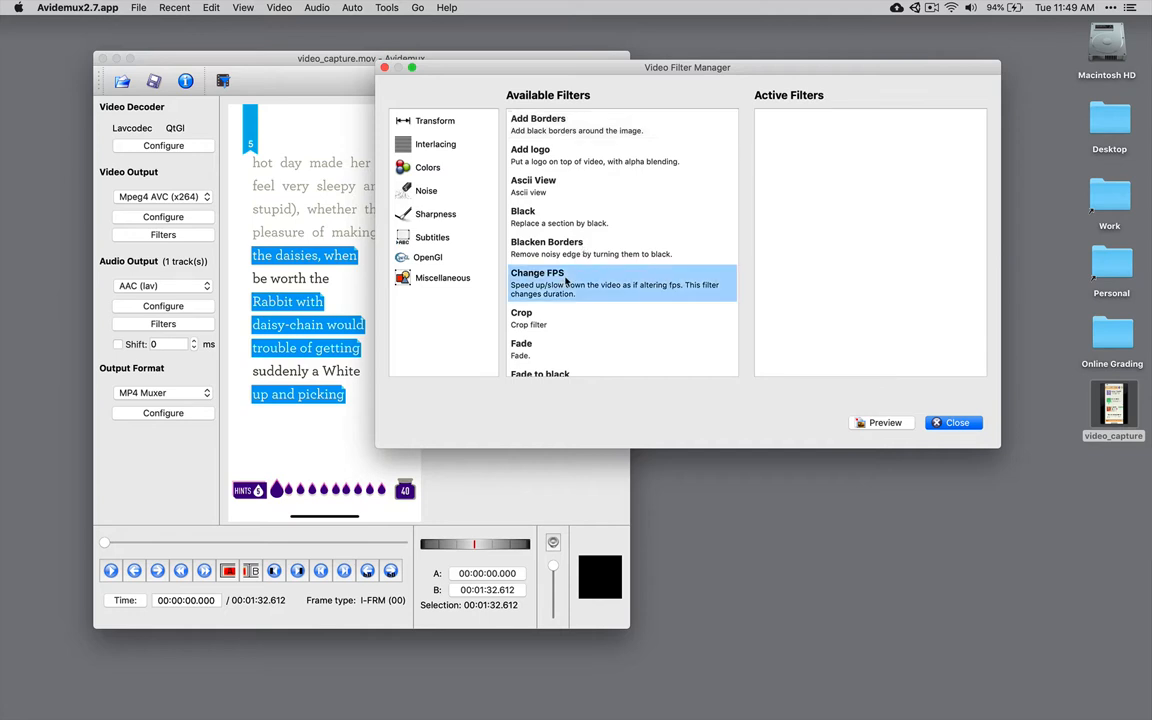
{"action": "double_click", "coordinate": [547, 287]}
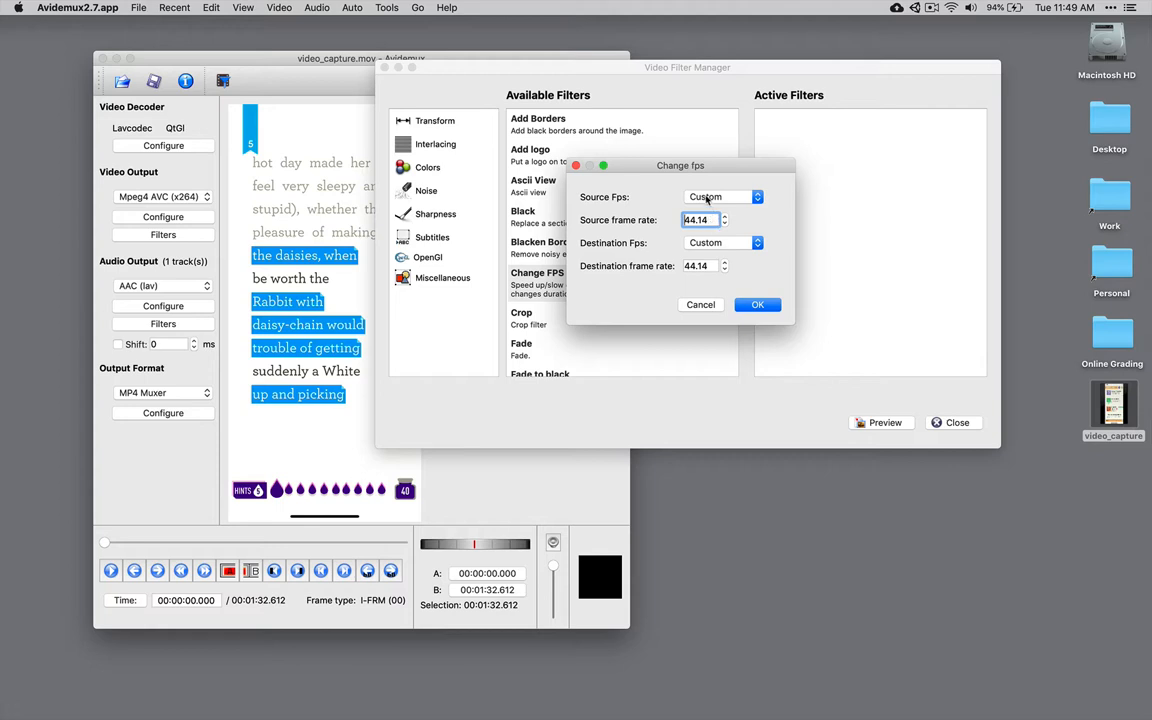
{"action": "left_click", "coordinate": [705, 197]}
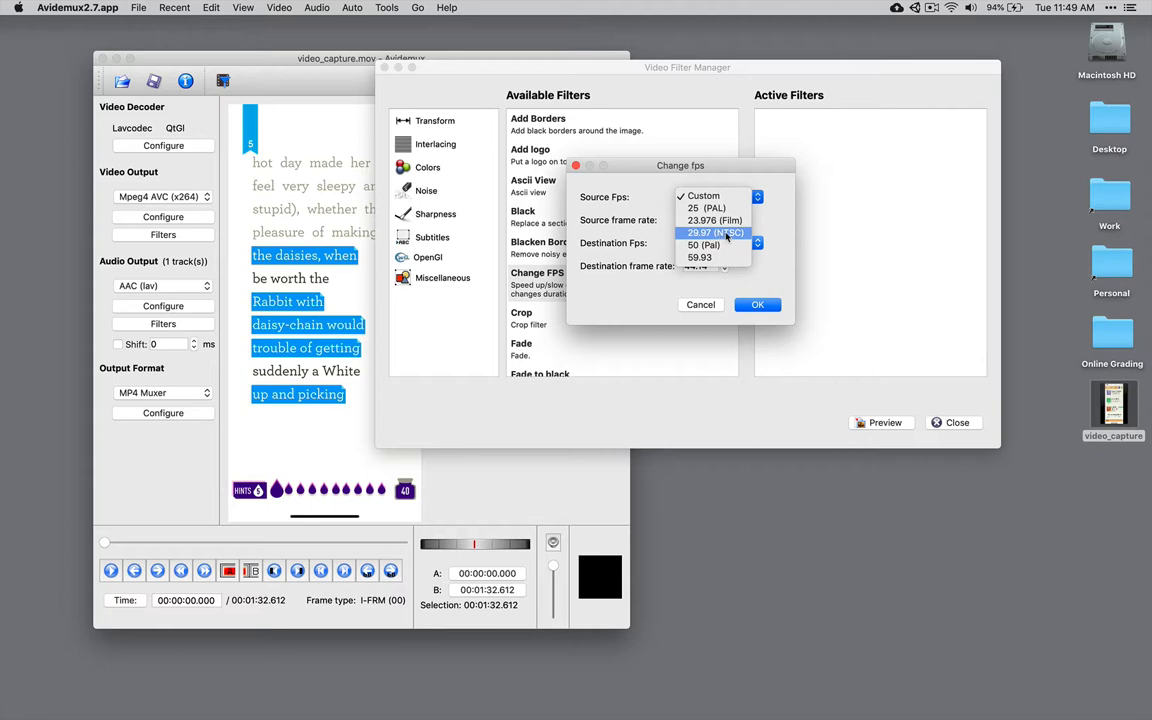
{"action": "left_click", "coordinate": [727, 236]}
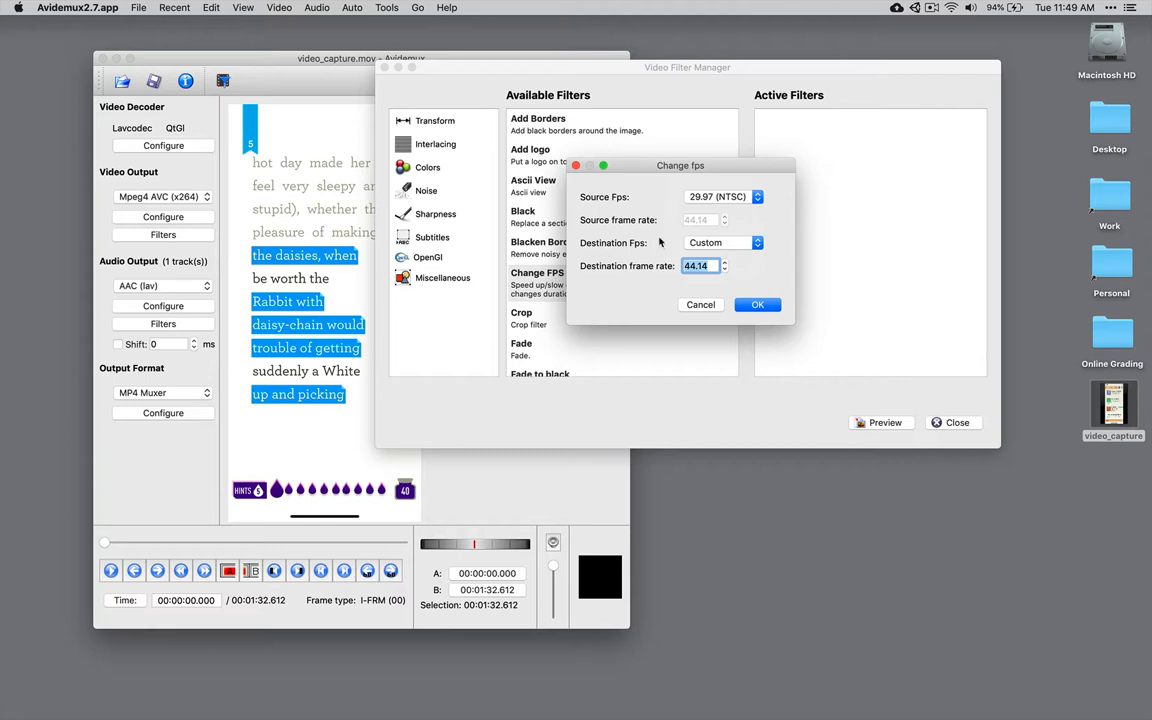
{"action": "left_click", "coordinate": [712, 196]}
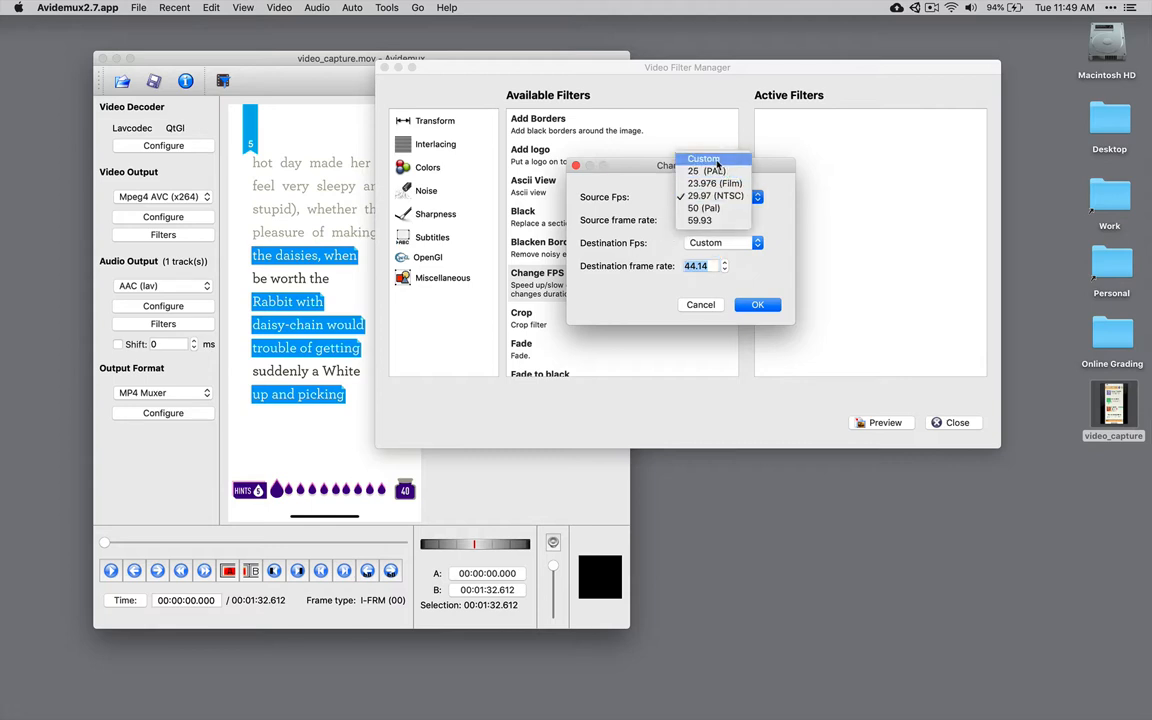
{"action": "left_click", "coordinate": [716, 161]}
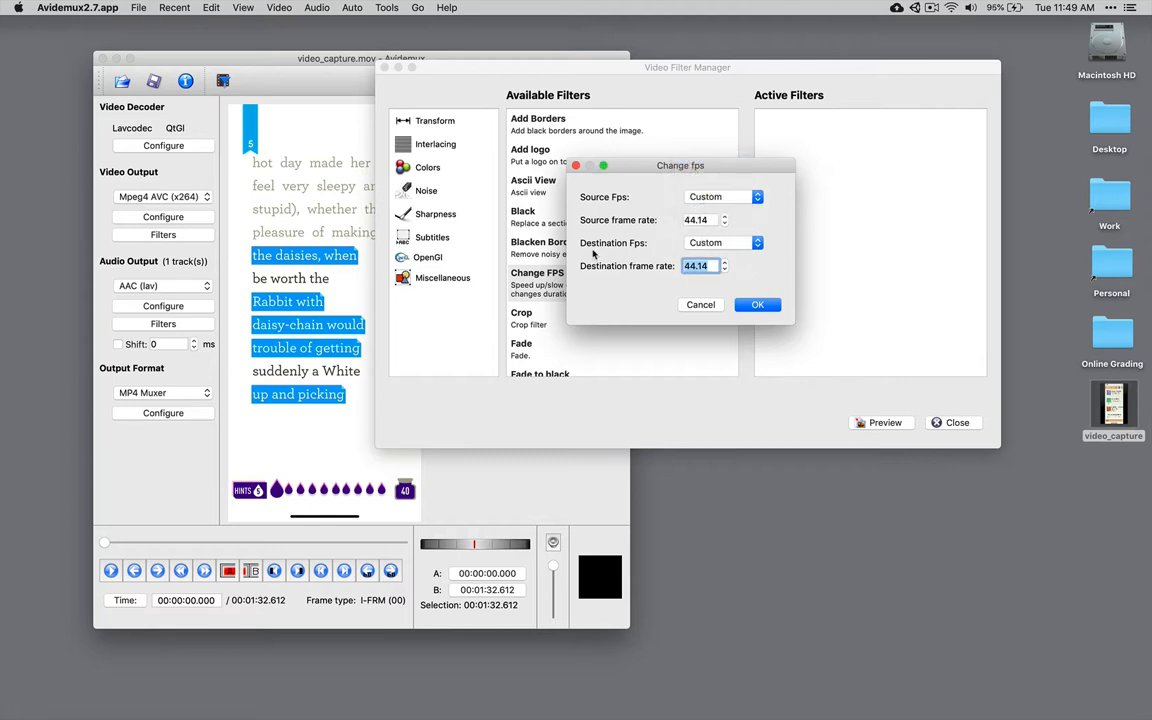
Step: Set the Change FPS filter's destination rate to 29.97 (NTSC) and add the filter to the active ones
{"action": "left_click", "coordinate": [712, 243]}
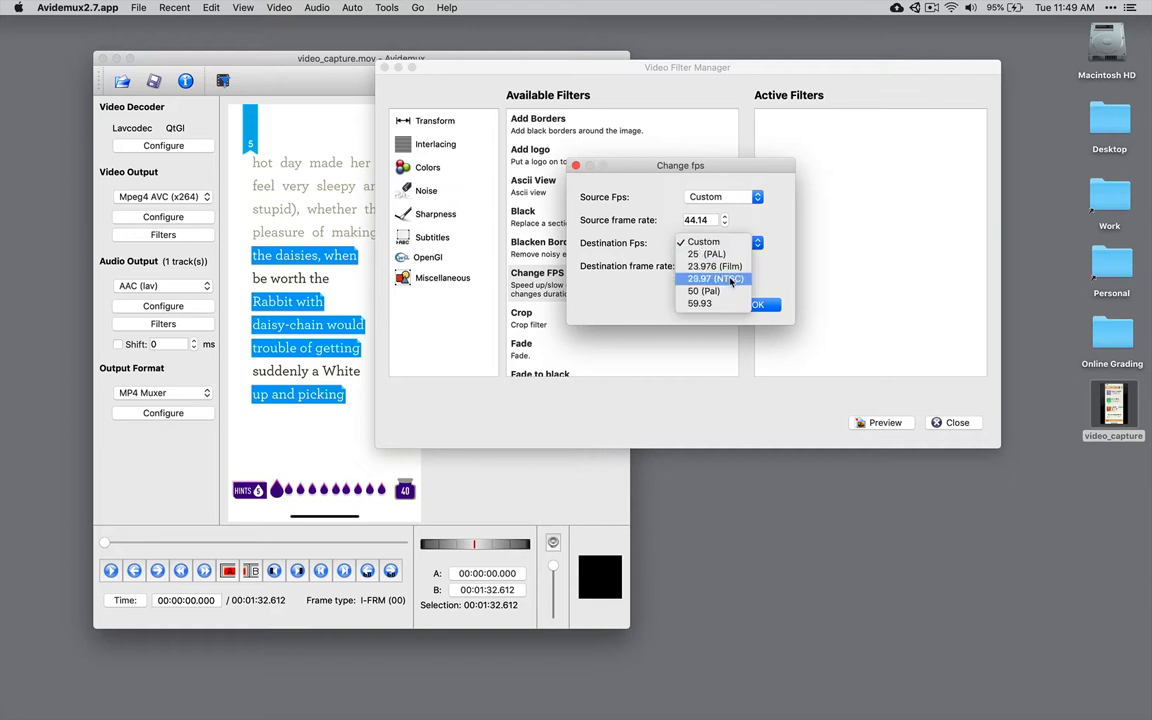
{"action": "left_click", "coordinate": [731, 280]}
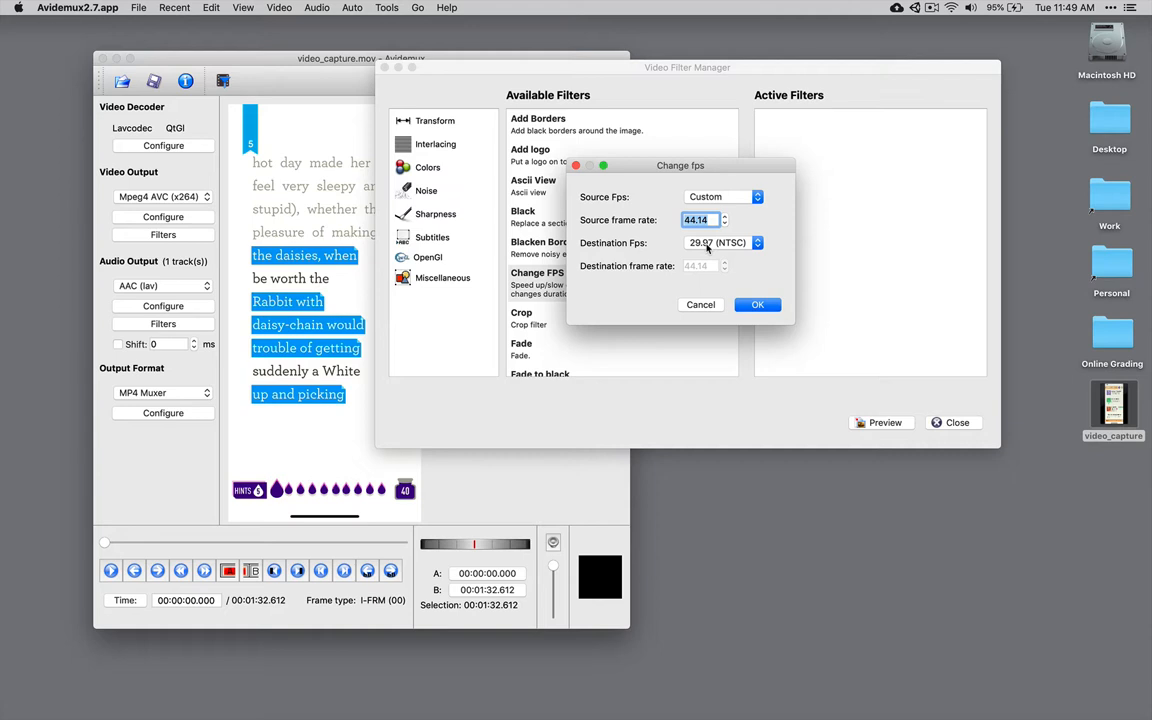
{"action": "left_click", "coordinate": [757, 305]}
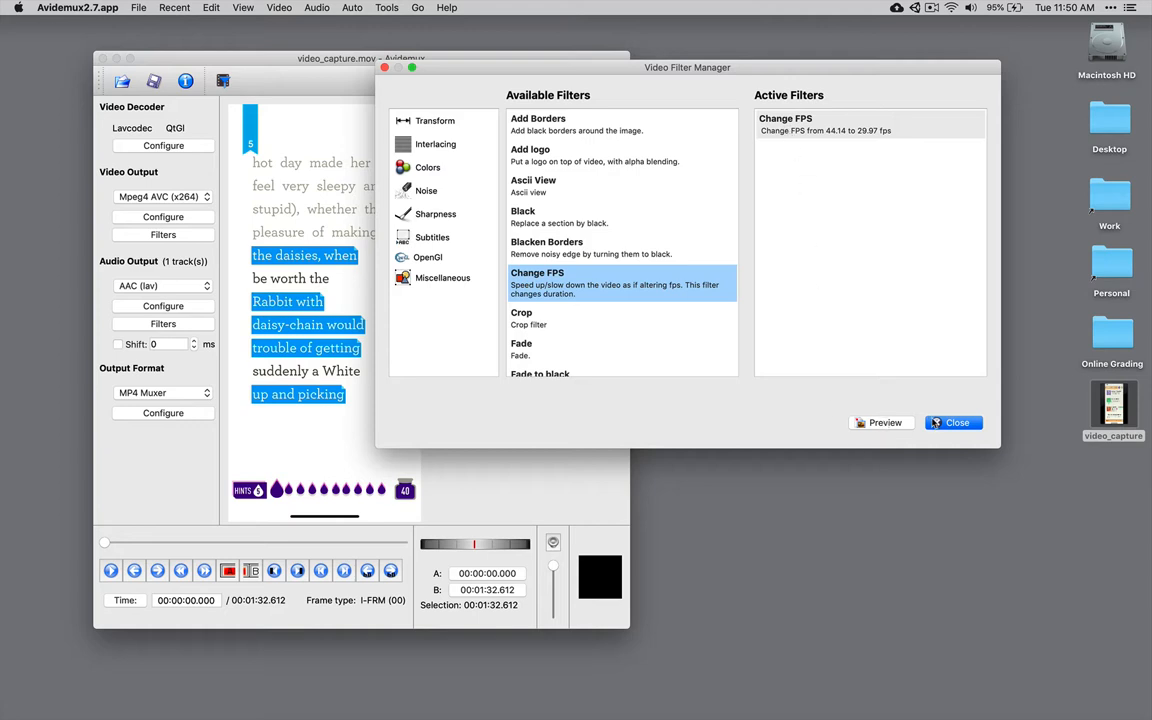
Step: Close the video filter manager, then reopen it to check the active Change FPS filter and close it again
{"action": "left_click", "coordinate": [942, 424]}
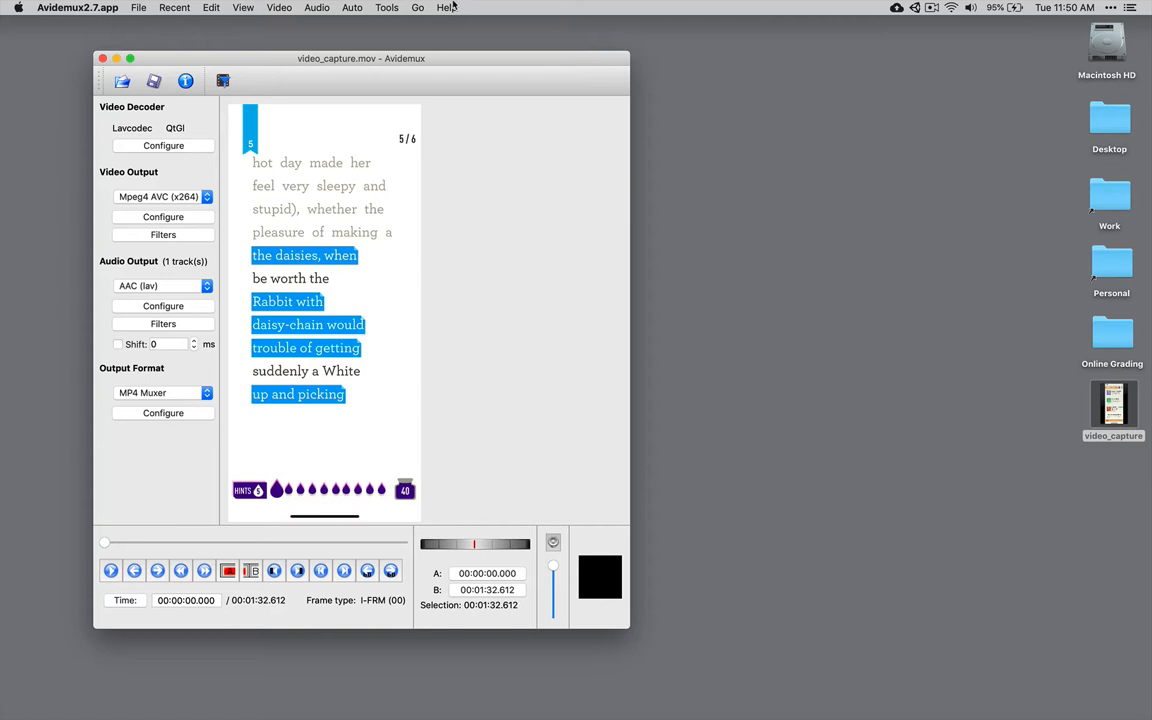
{"action": "left_click", "coordinate": [279, 7]}
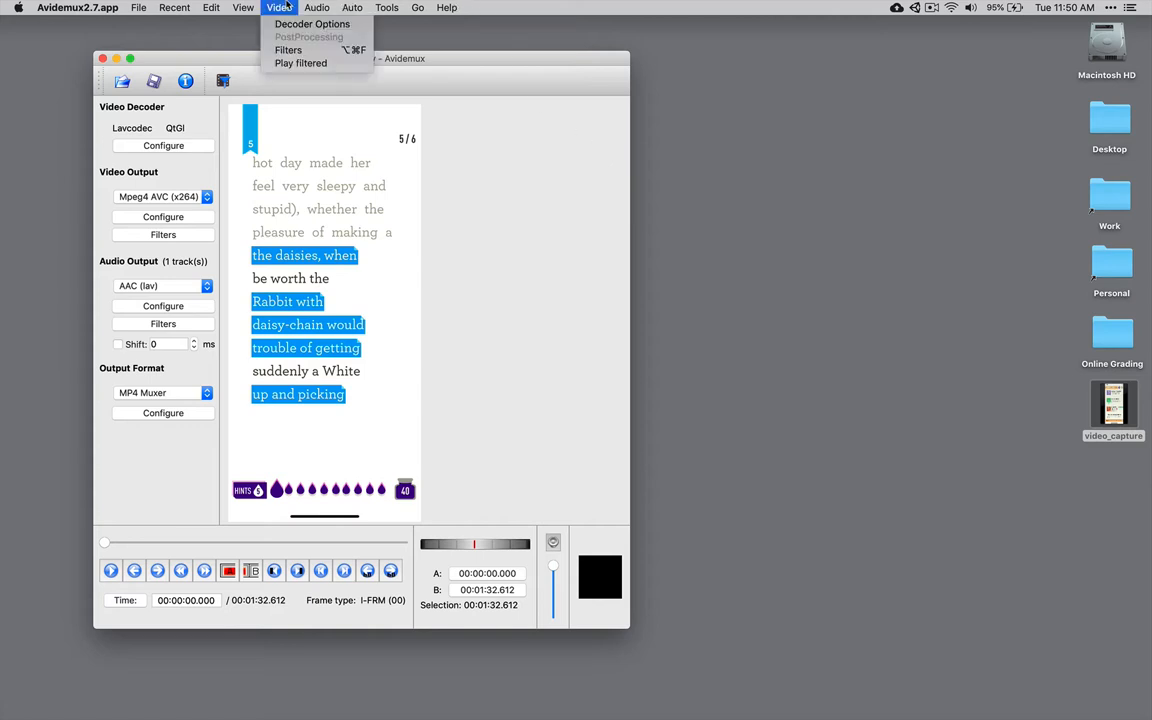
{"action": "left_click", "coordinate": [292, 52]}
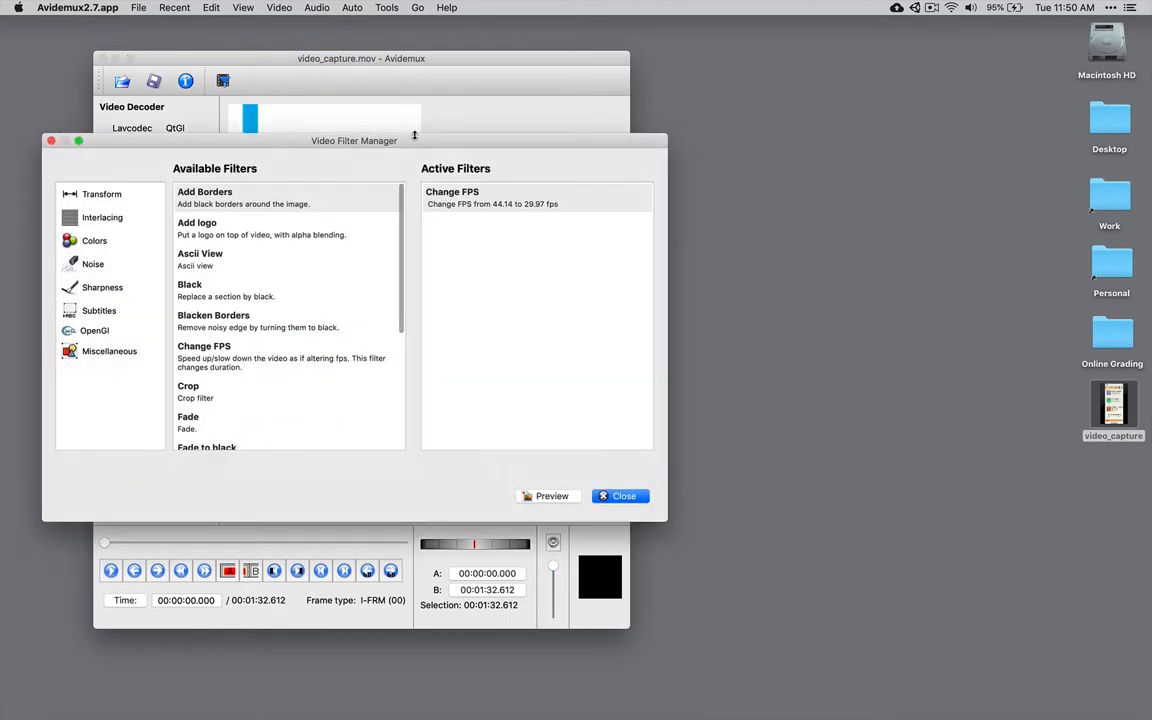
{"action": "left_click_drag", "start_coordinate": [415, 69], "coordinate": [876, 77]}
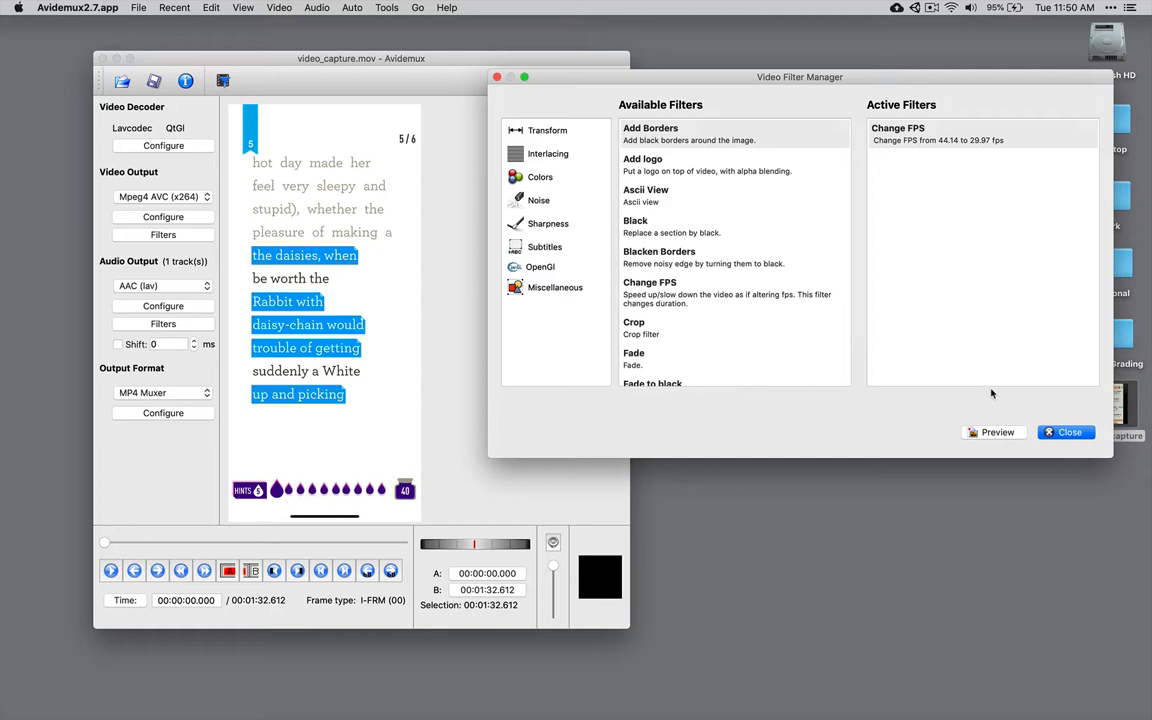
{"action": "left_click", "coordinate": [1055, 432]}
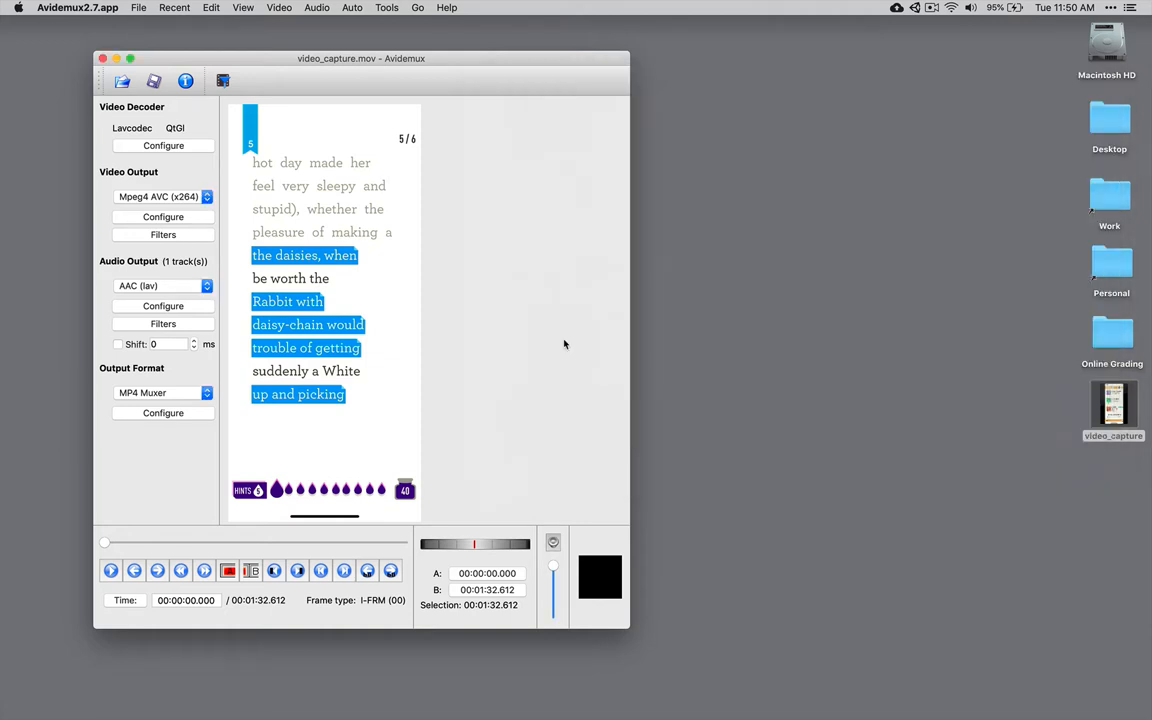
Step: Save the converted video to the Desktop as video_capture_mp4 and dismiss the completion notice
{"action": "left_click", "coordinate": [155, 85]}
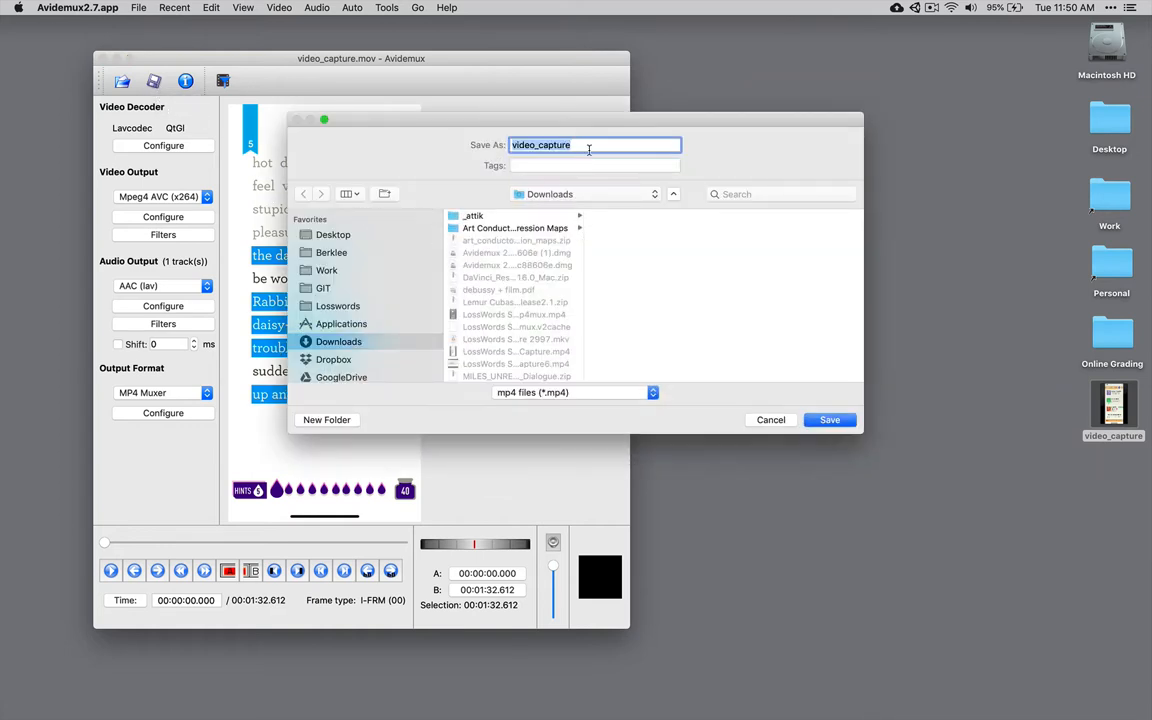
{"action": "key", "text": "super+shift+d"}
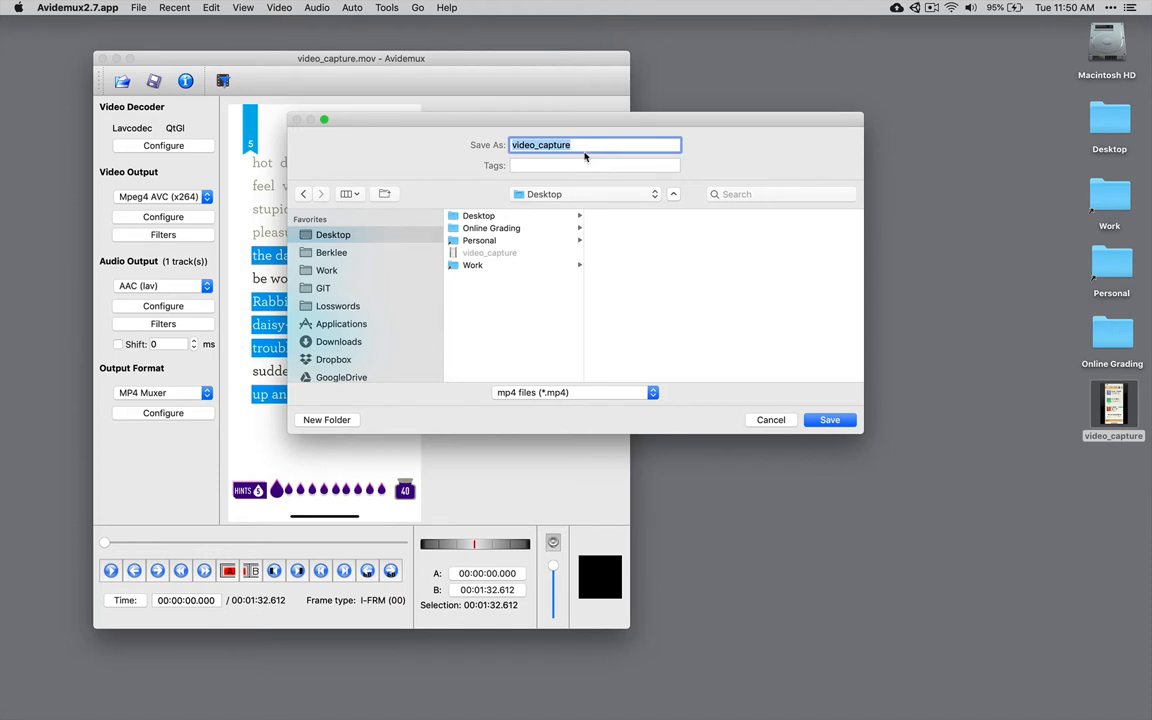
{"action": "left_click", "coordinate": [578, 145]}
{"action": "type", "text": "_"}
{"action": "type", "text": "mp3"}
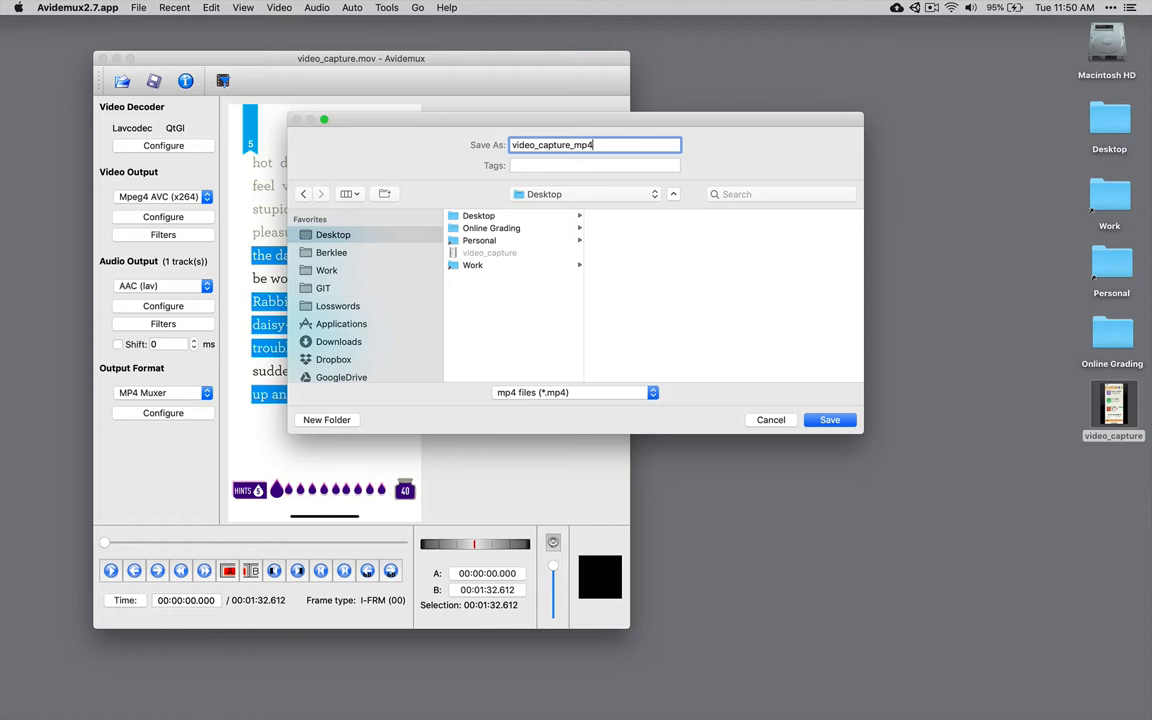
{"action": "key", "text": "Return"}
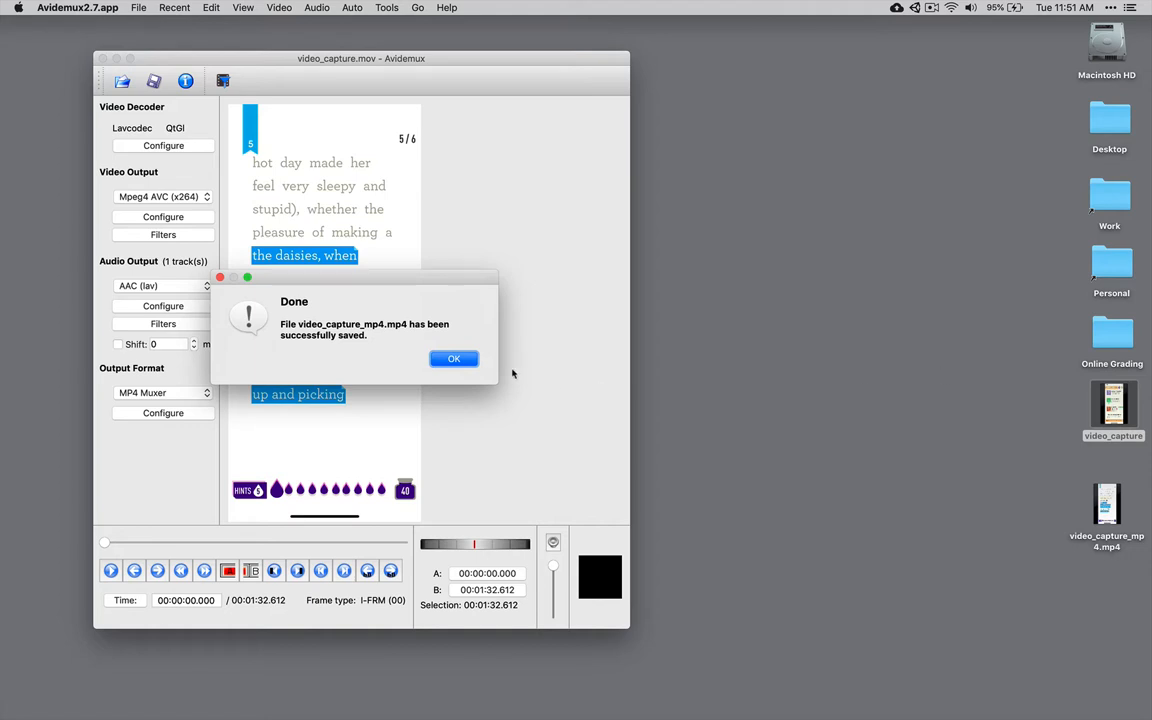
{"action": "left_click", "coordinate": [454, 362]}
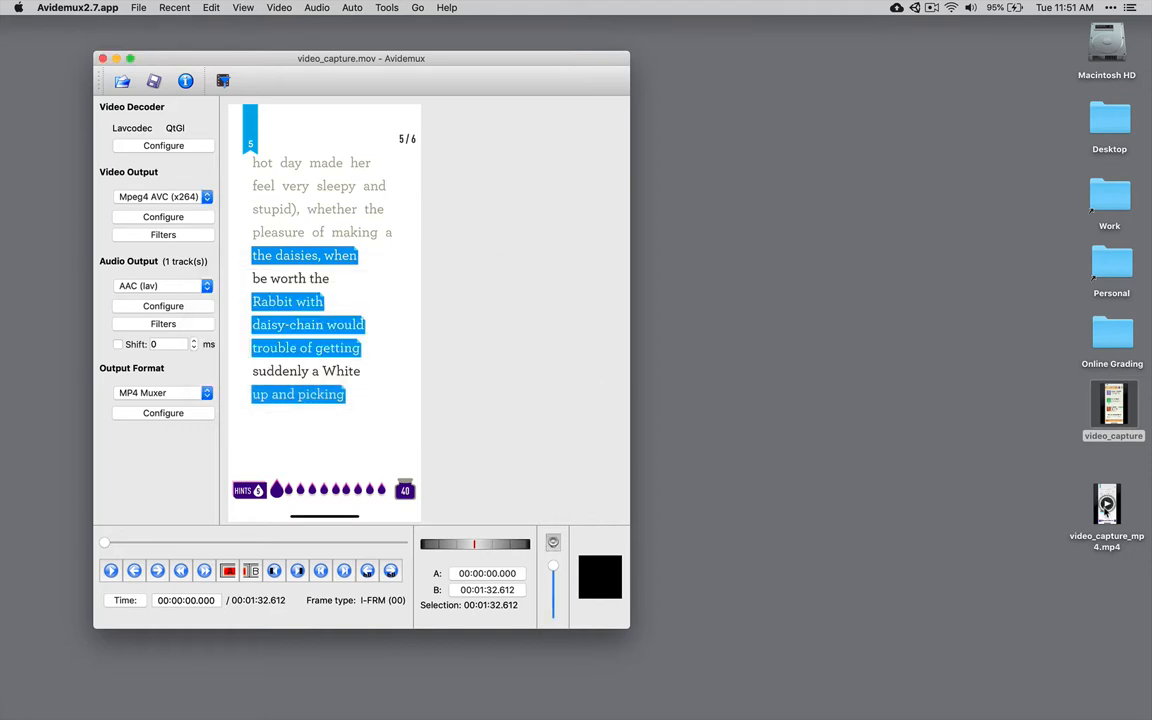
Step: Open video_capture_mp4.mp4 in QuickTime Player, play it briefly, and move the Inspector off the picture to check the file's properties
{"action": "double_click", "coordinate": [1110, 496]}
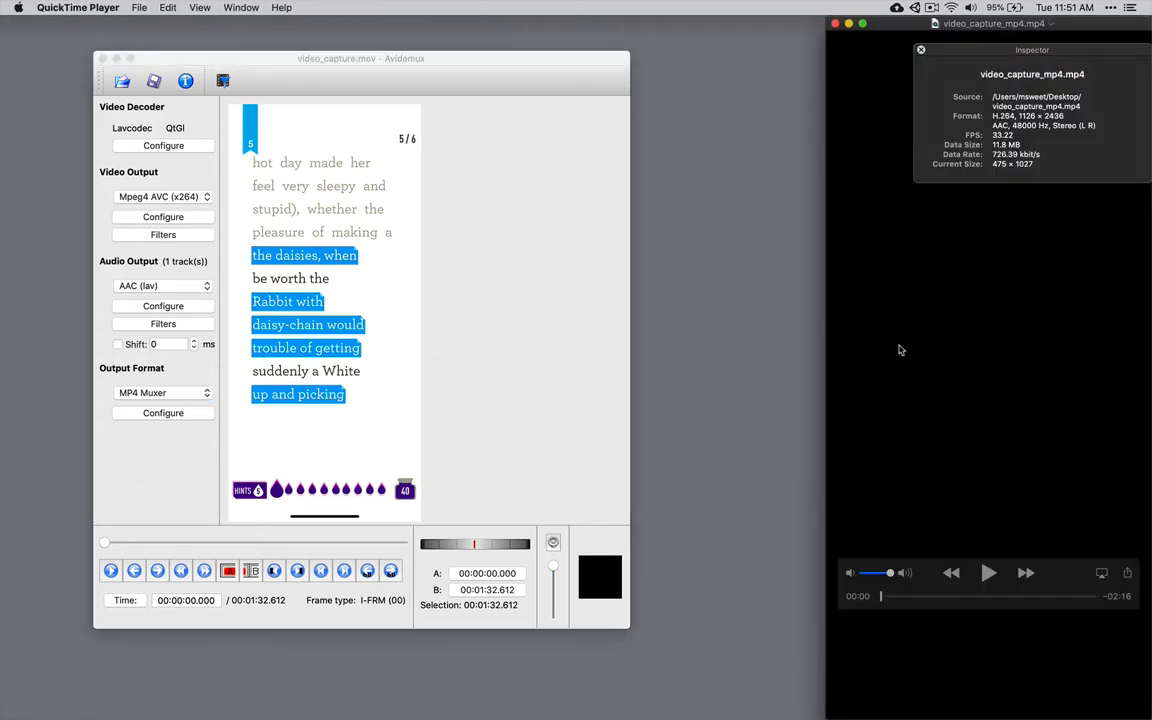
{"action": "left_click", "coordinate": [988, 575]}
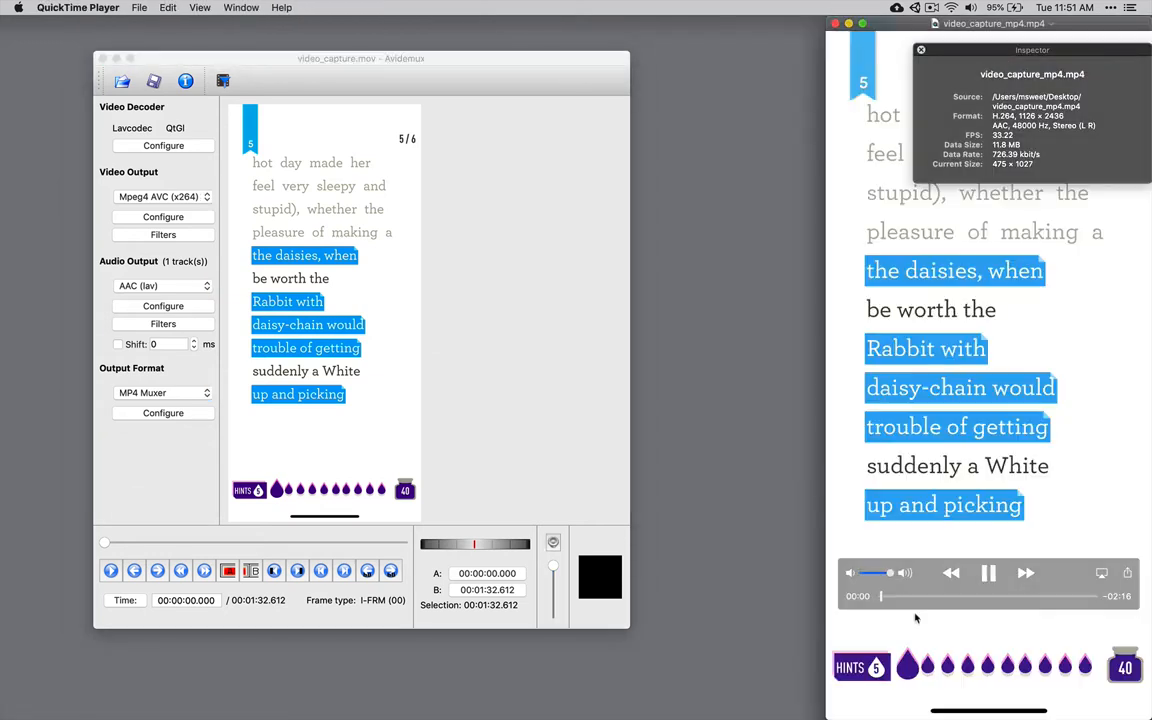
{"action": "left_click", "coordinate": [989, 576]}
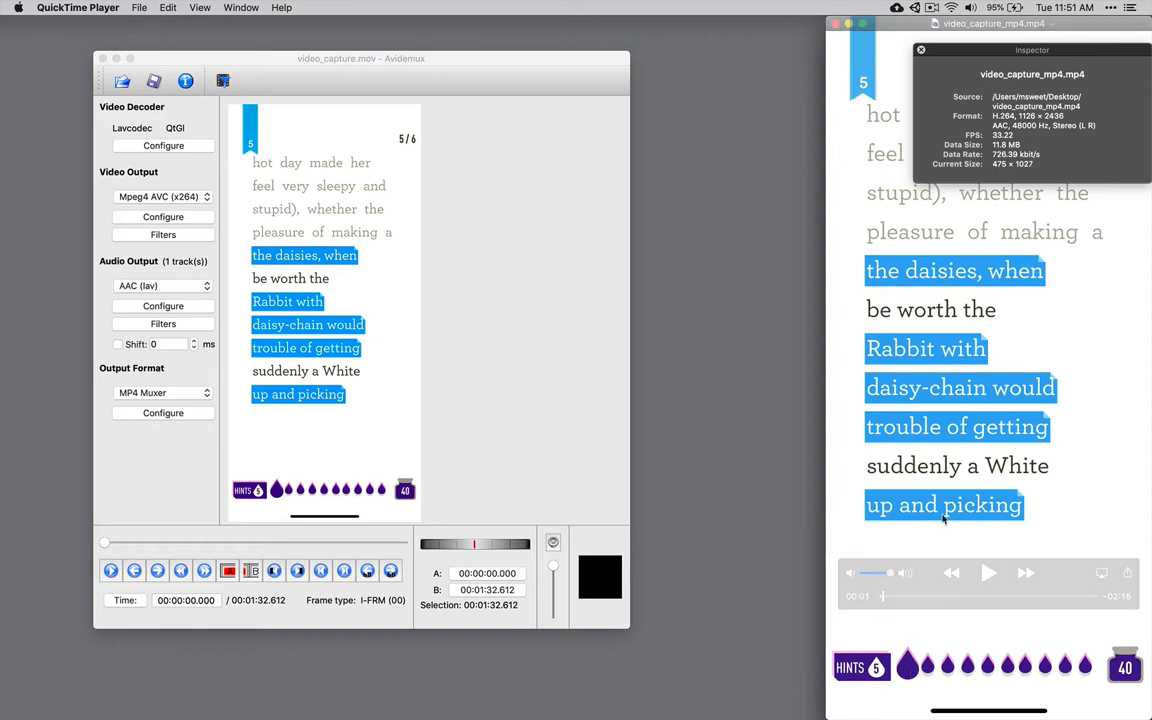
{"action": "left_click_drag", "start_coordinate": [960, 55], "coordinate": [667, 97]}
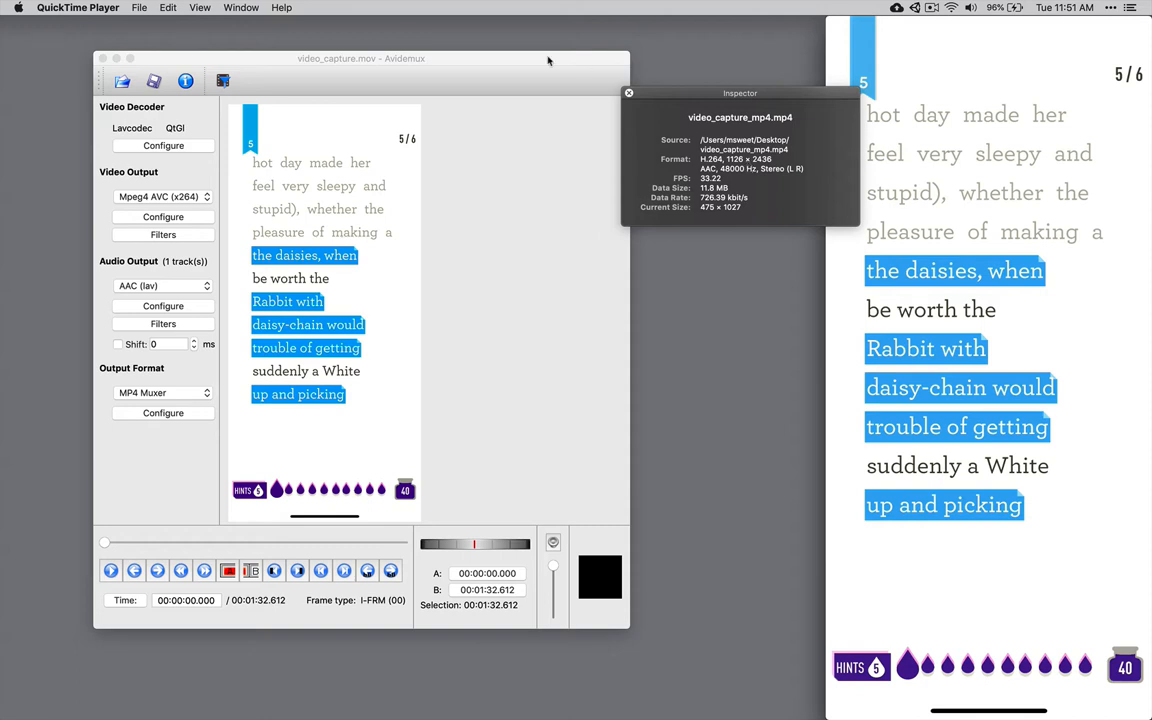
Step: Return to Avidemux, examine the swsResize filter's aspect ratio and dimension settings, and leave the filter manager without adding the filter
{"action": "left_click", "coordinate": [485, 57]}
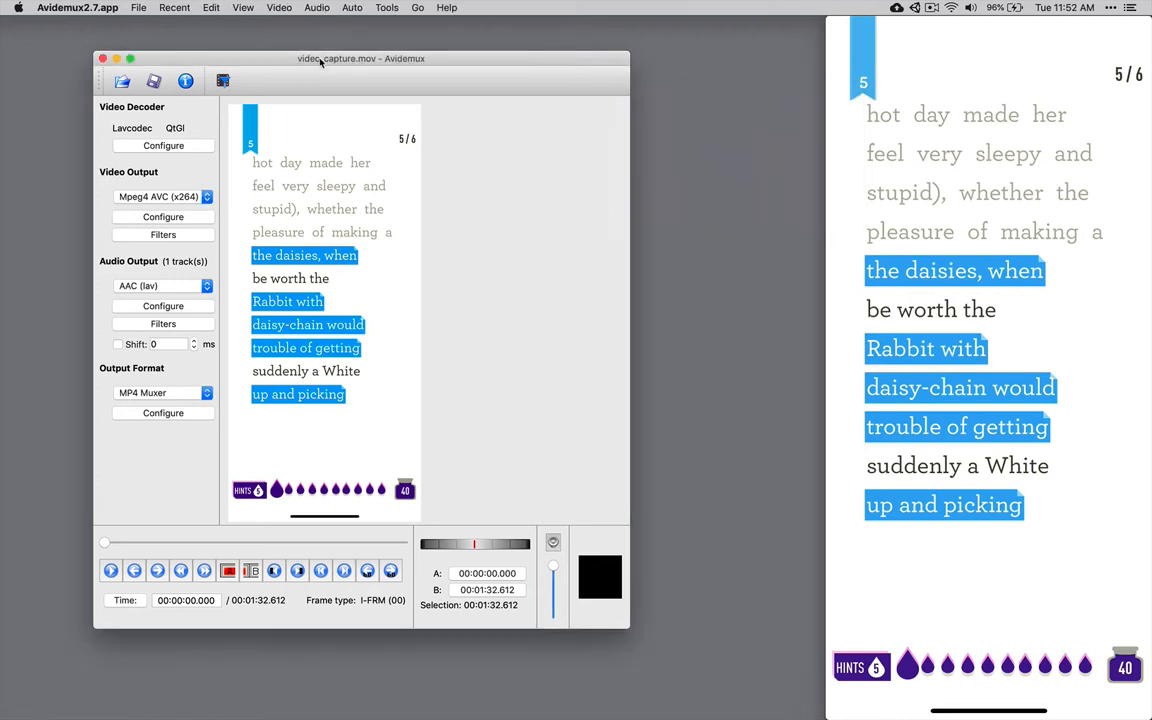
{"action": "key", "text": "super+shift+slash"}
{"action": "type", "text": "fil"}
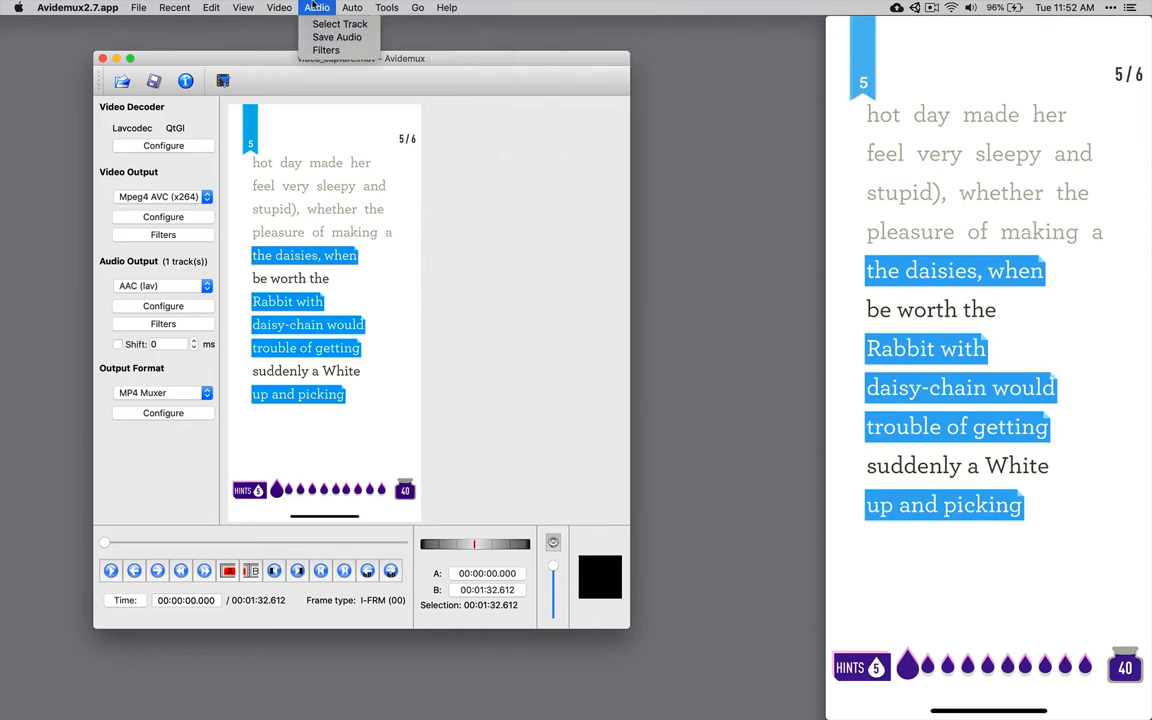
{"action": "mouse_move", "coordinate": [288, 7]}
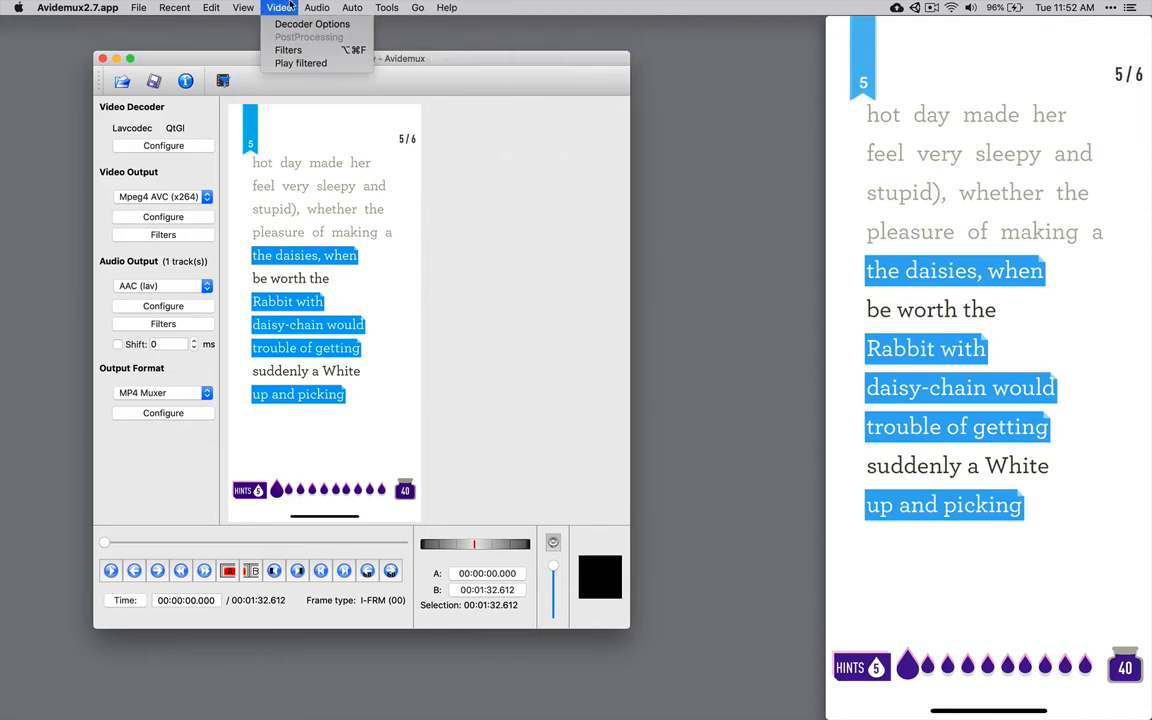
{"action": "left_click", "coordinate": [290, 49]}
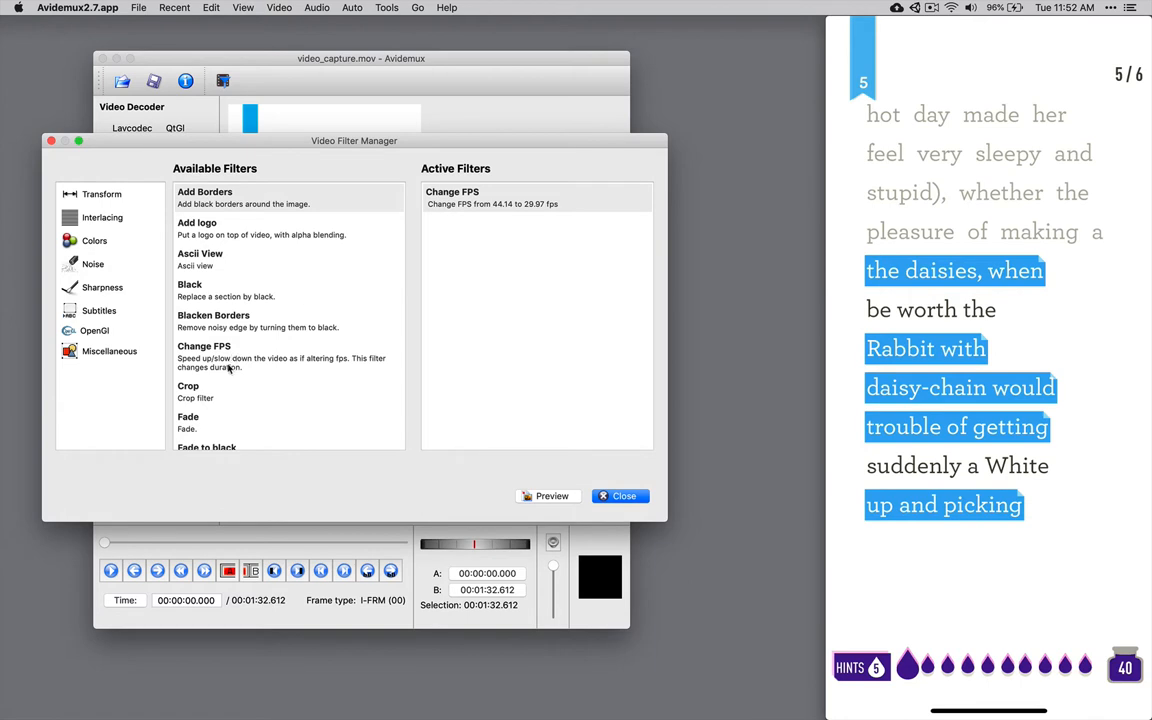
{"action": "scroll", "coordinate": [224, 370], "scroll_direction": "down", "scroll_amount": 5}
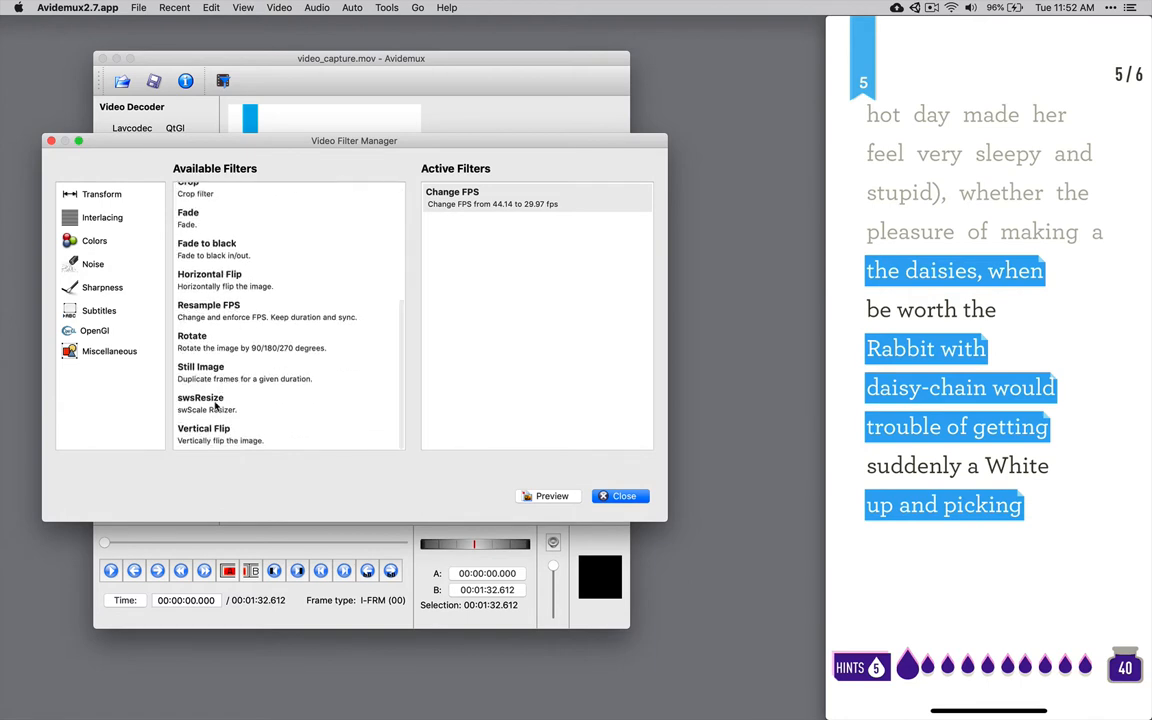
{"action": "double_click", "coordinate": [205, 400]}
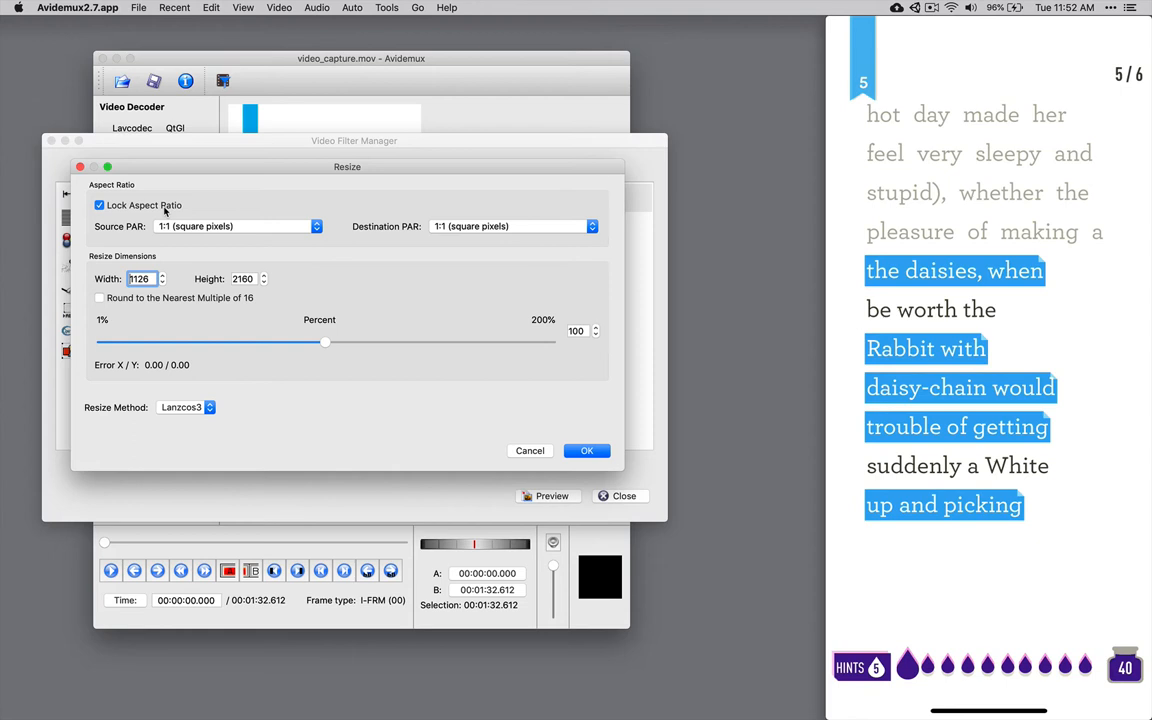
{"action": "left_click", "coordinate": [528, 451]}
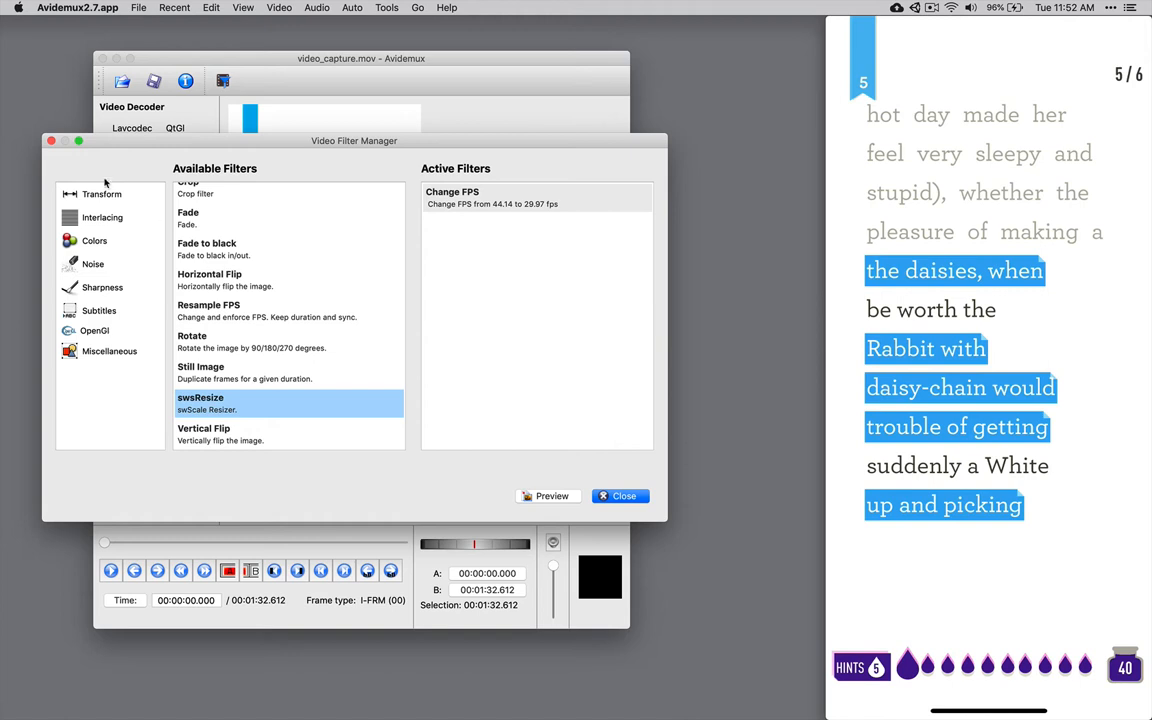
{"action": "left_click", "coordinate": [51, 143]}
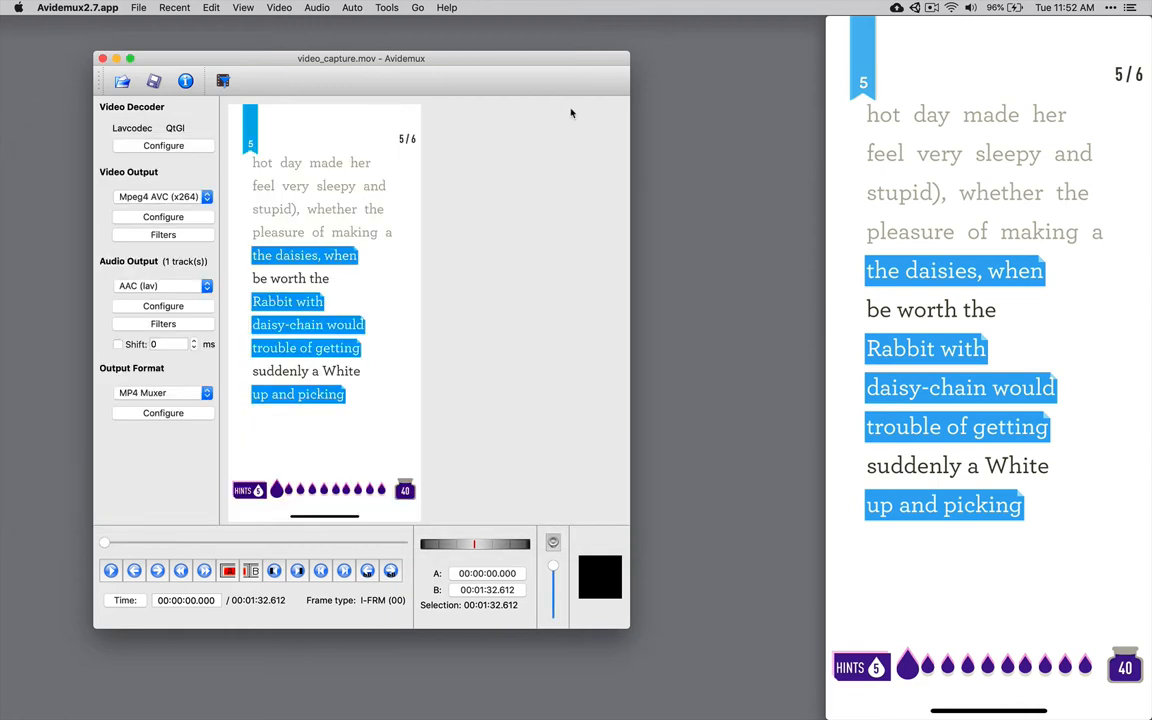
Step: Close the exported video in QuickTime Player and check the file size of video_capture_mp4.mp4 in its Finder info
{"action": "left_click", "coordinate": [876, 137]}
{"action": "key", "text": "super+w"}
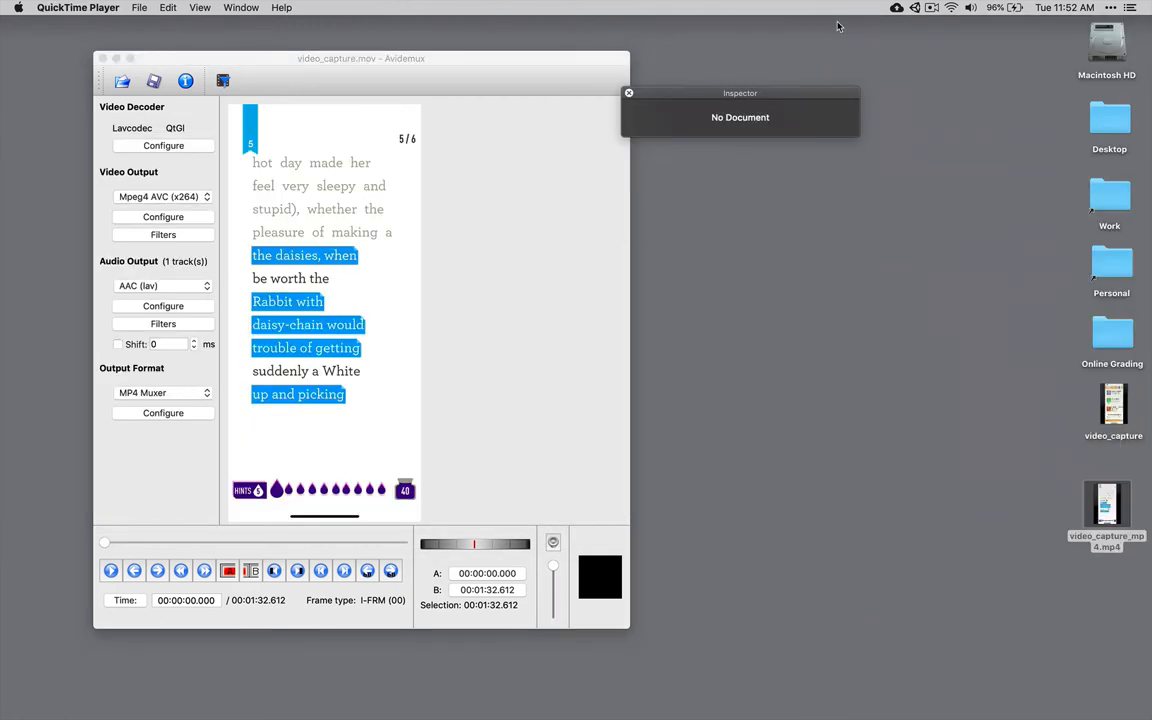
{"action": "left_click", "coordinate": [1104, 500]}
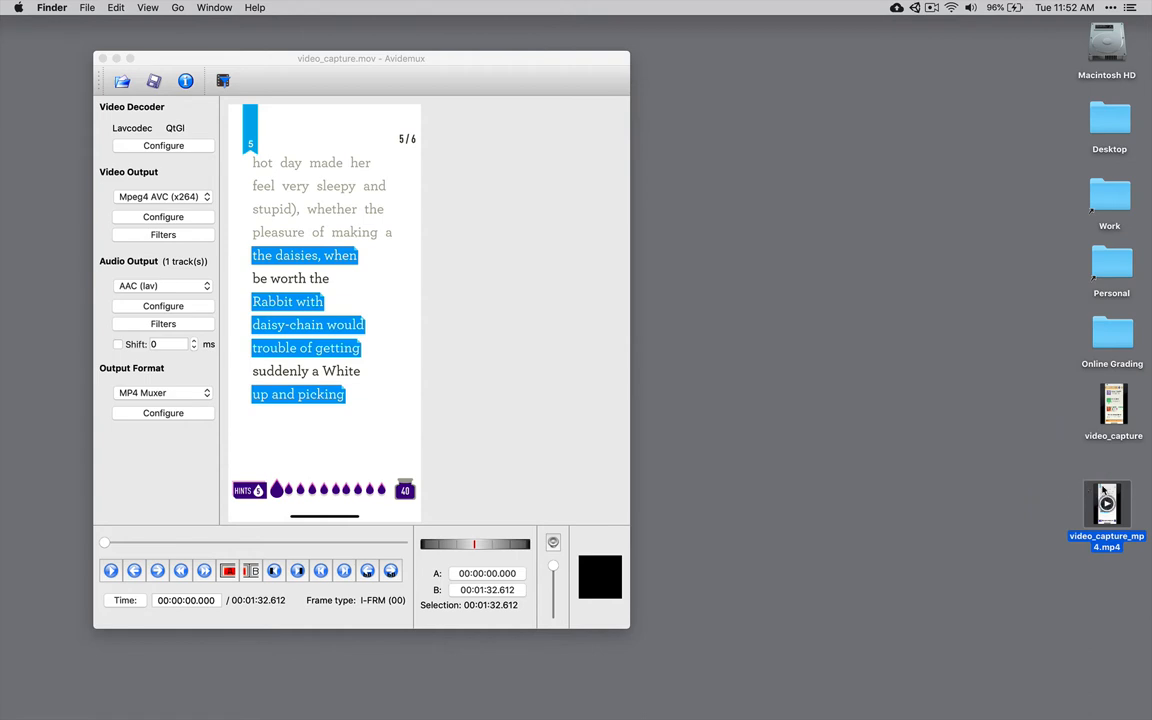
{"action": "key", "text": "super+i"}
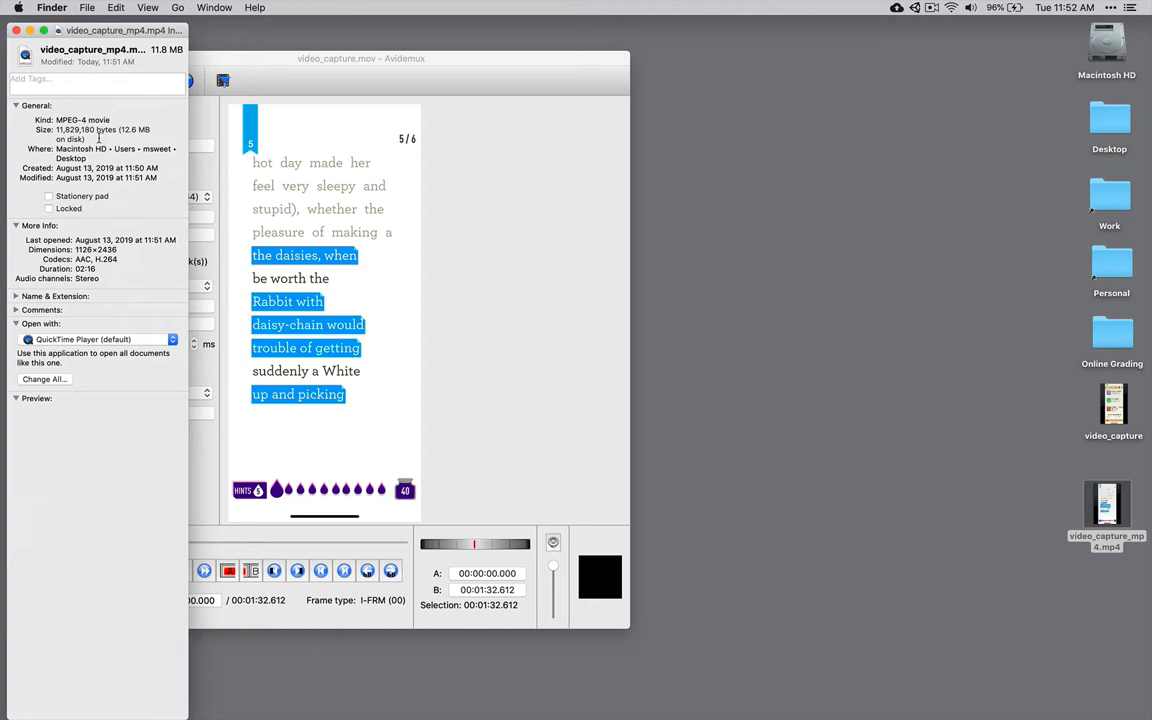
{"action": "left_click", "coordinate": [16, 30]}
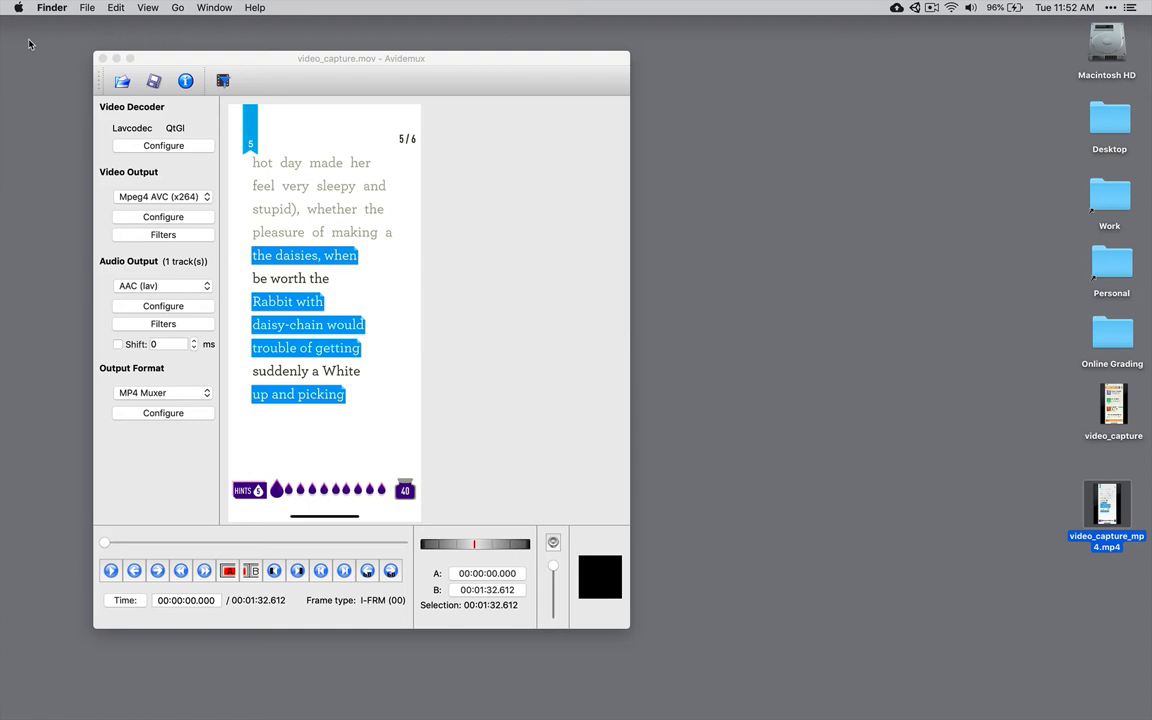
Step: Return to Avidemux, bring up the swsResize filter from the video filter manager and set its resize percentage to 50
{"action": "left_click", "coordinate": [202, 57]}
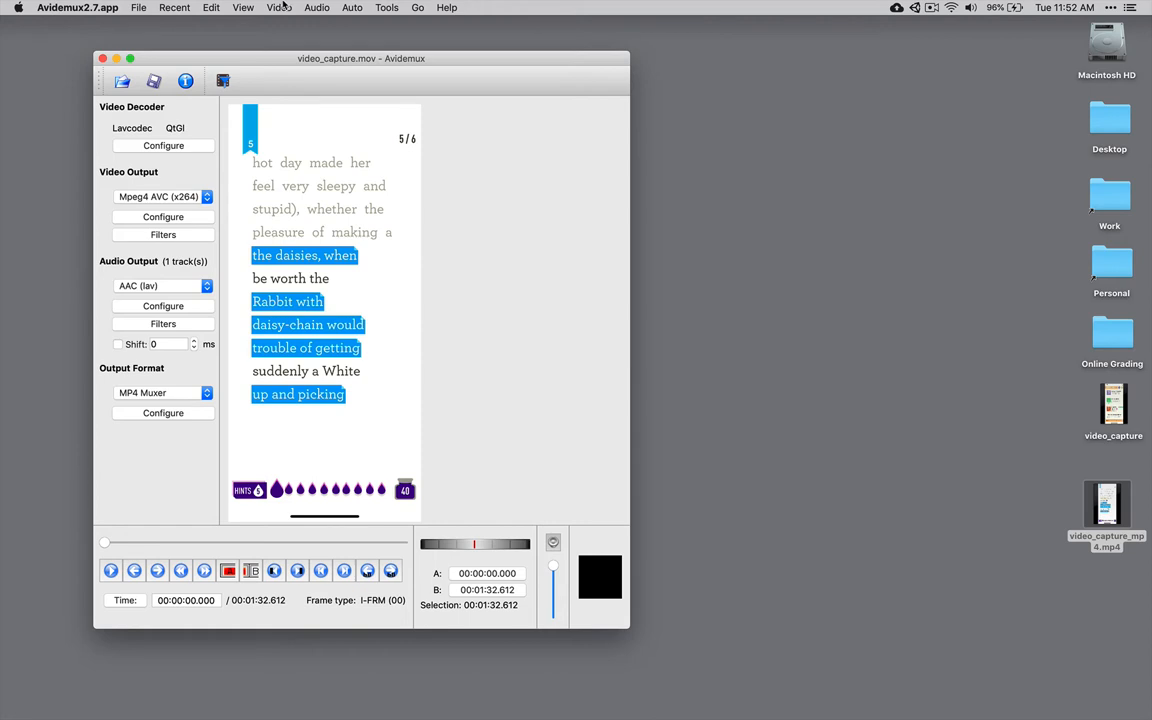
{"action": "left_click", "coordinate": [280, 8]}
{"action": "left_click", "coordinate": [288, 50]}
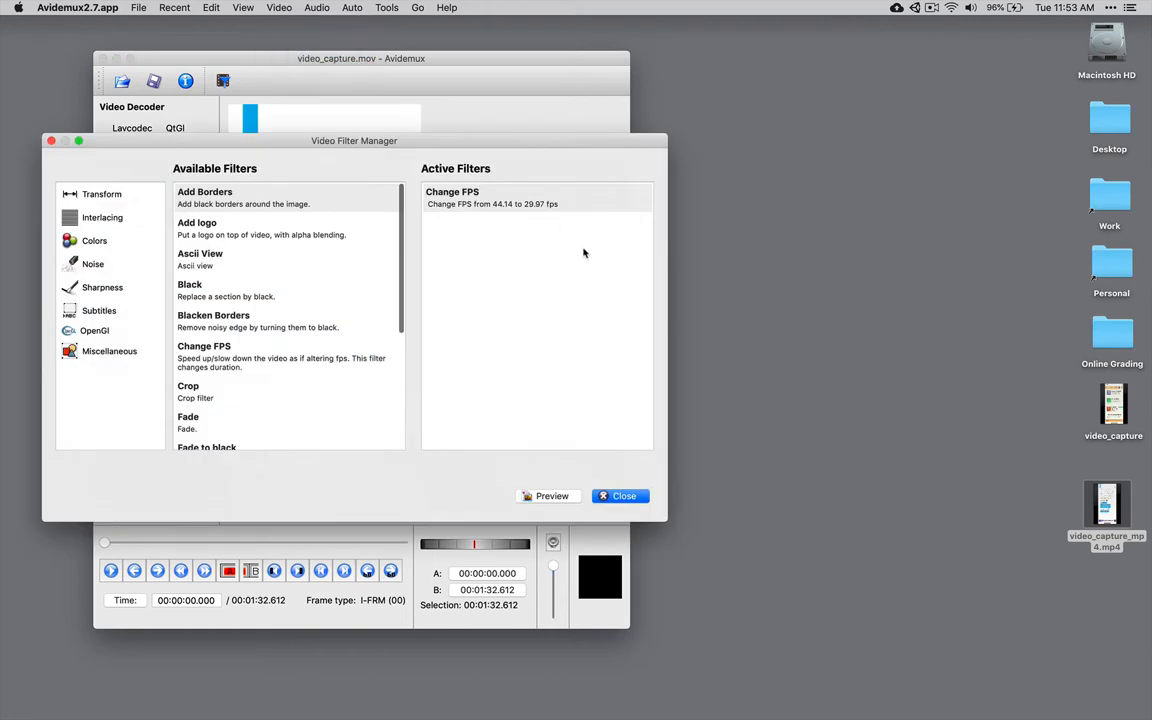
{"action": "scroll", "coordinate": [296, 388], "scroll_direction": "down", "scroll_amount": 5}
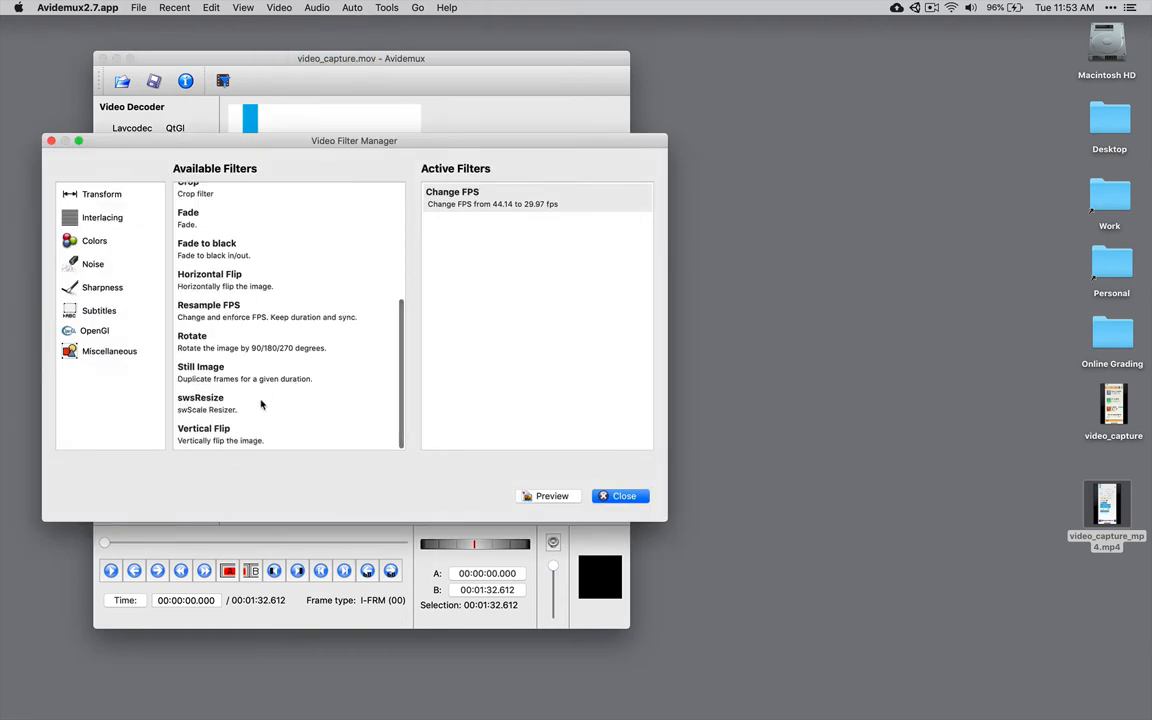
{"action": "double_click", "coordinate": [262, 401]}
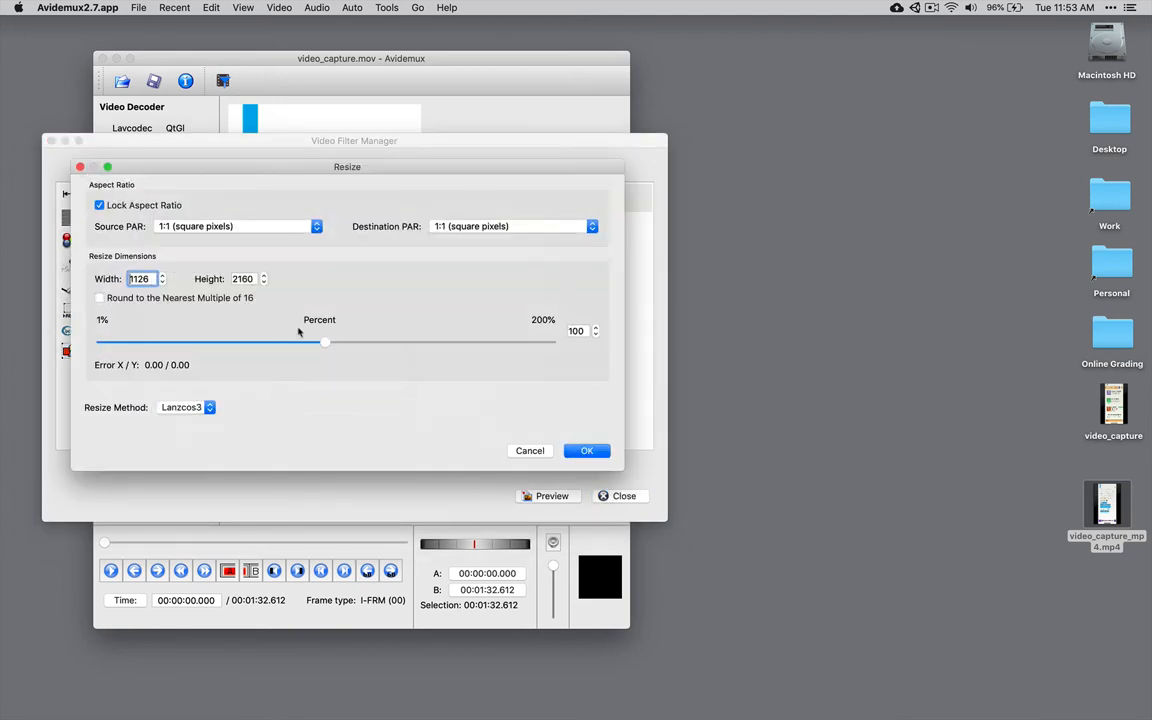
{"action": "double_click", "coordinate": [576, 331]}
{"action": "type", "text": "50"}
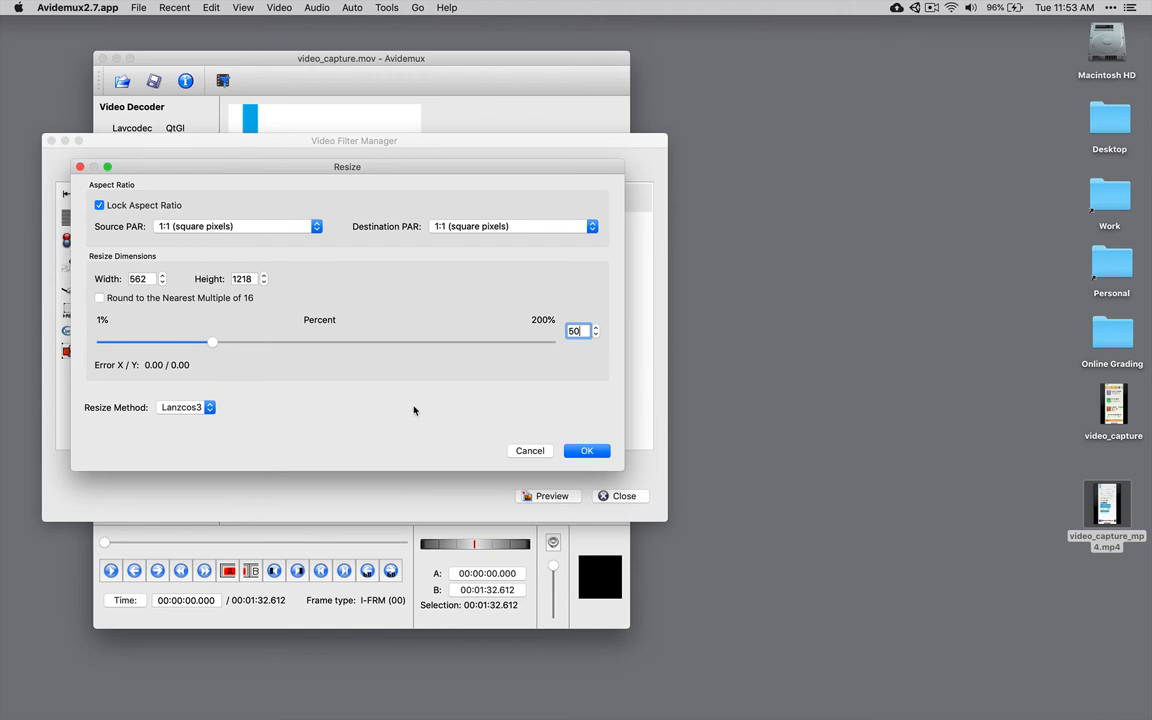